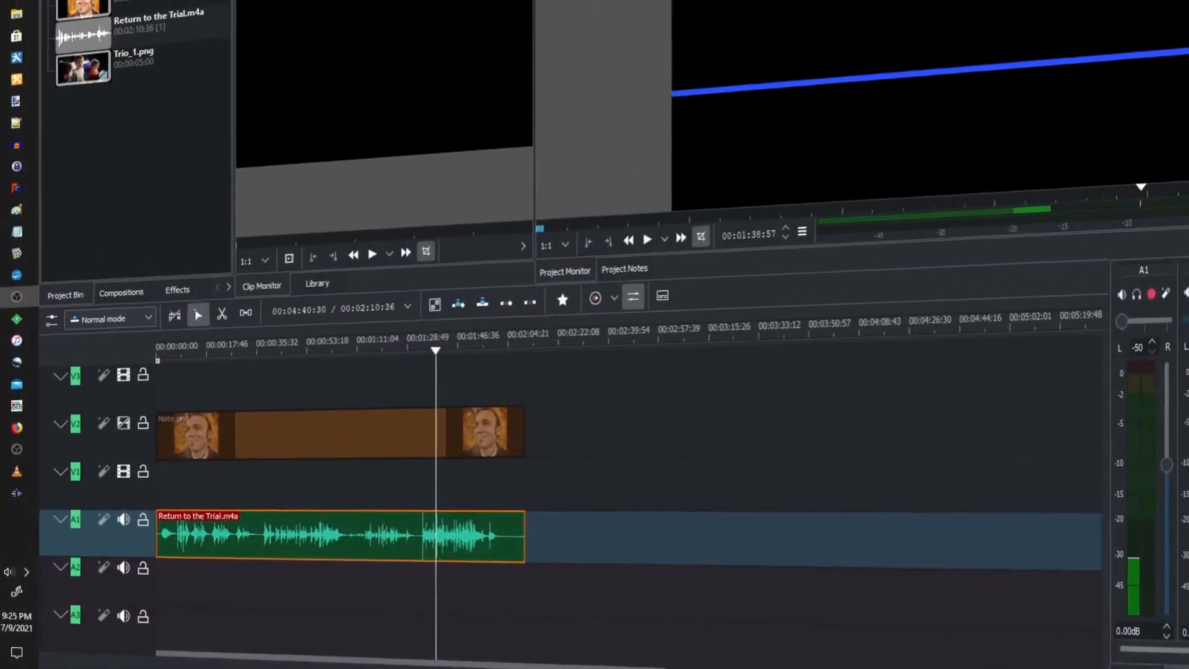
# Step: Inspect the effect stacks of the Nate.png and Return to the Trial.m4a clips on the timeline
pyautogui.click(411, 444)
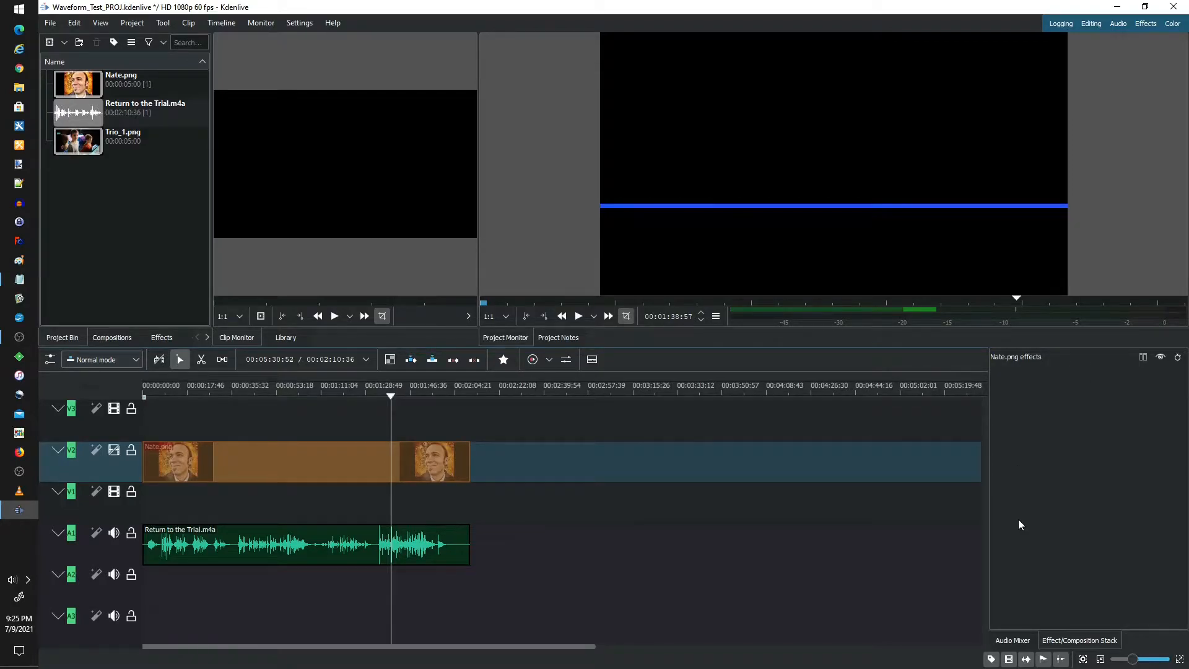
pyautogui.moveTo(180, 394); pyautogui.dragTo(145, 397)
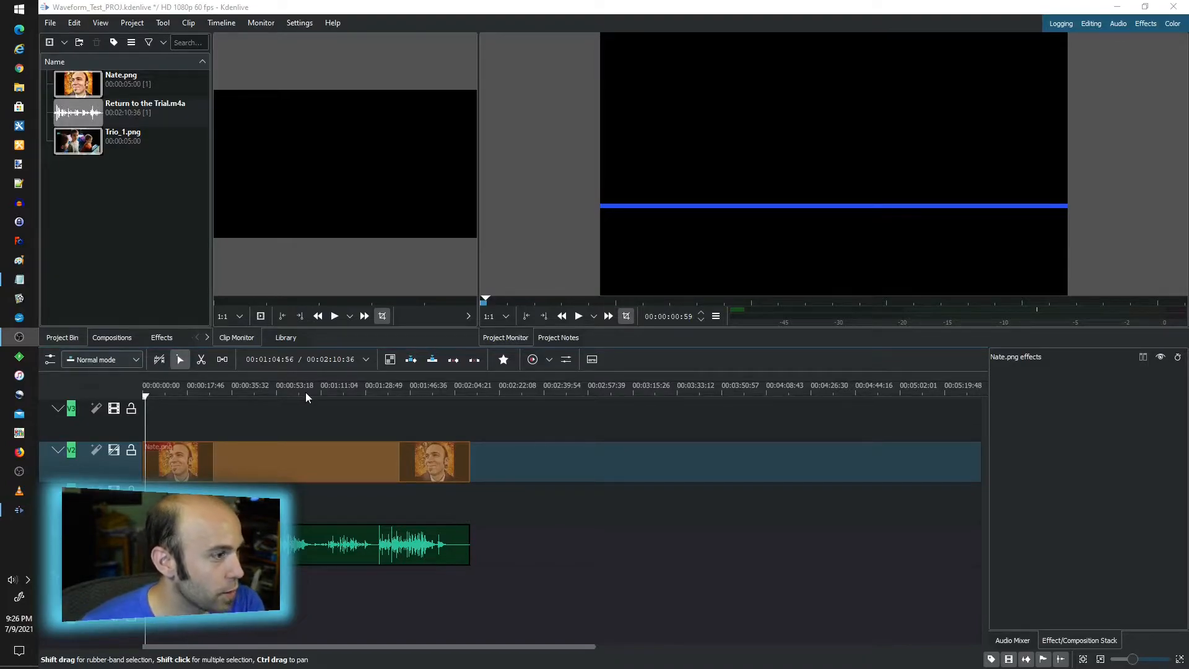
pyautogui.moveTo(348, 396); pyautogui.dragTo(335, 396)
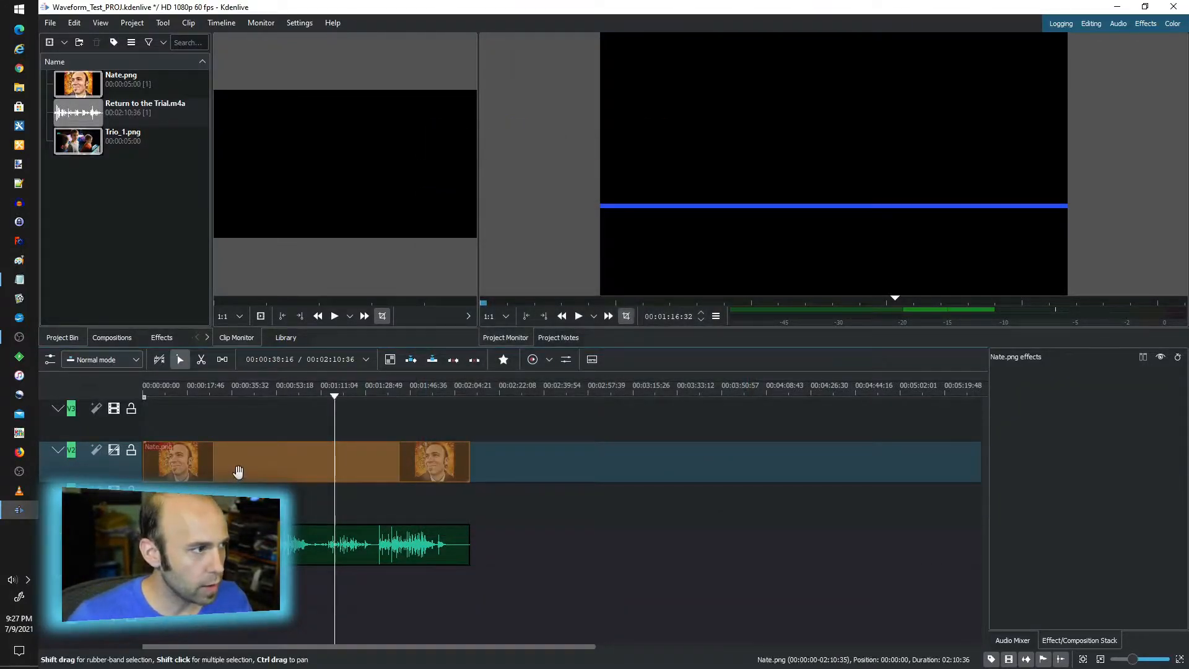
pyautogui.click(250, 545)
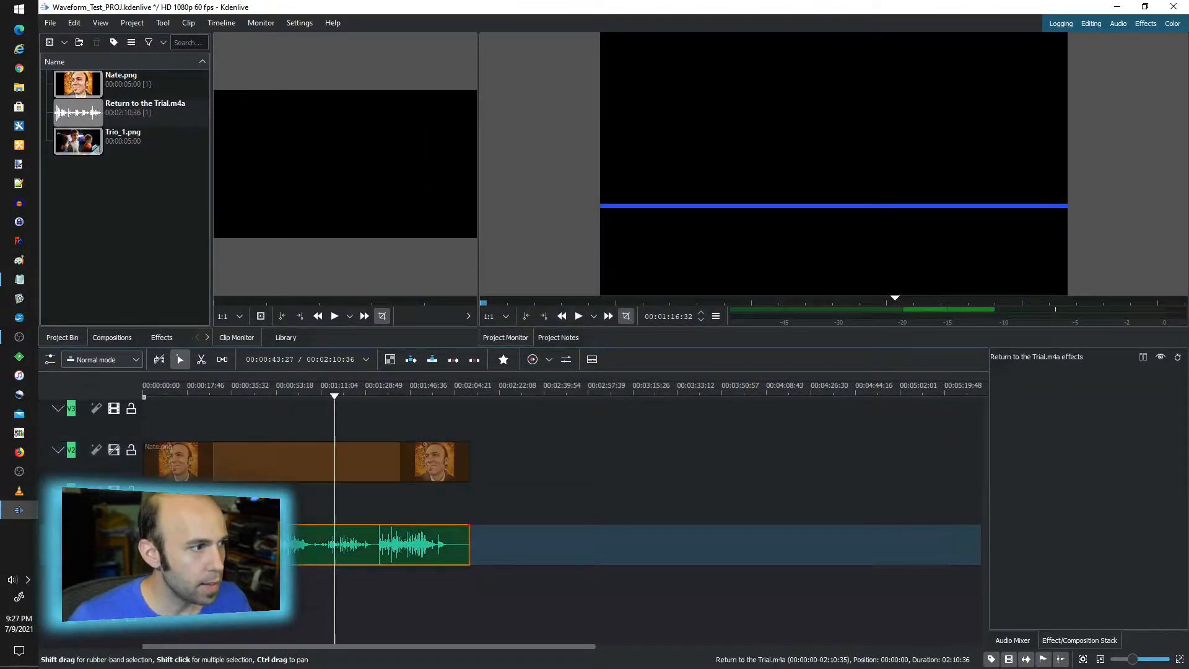
pyautogui.click(290, 465)
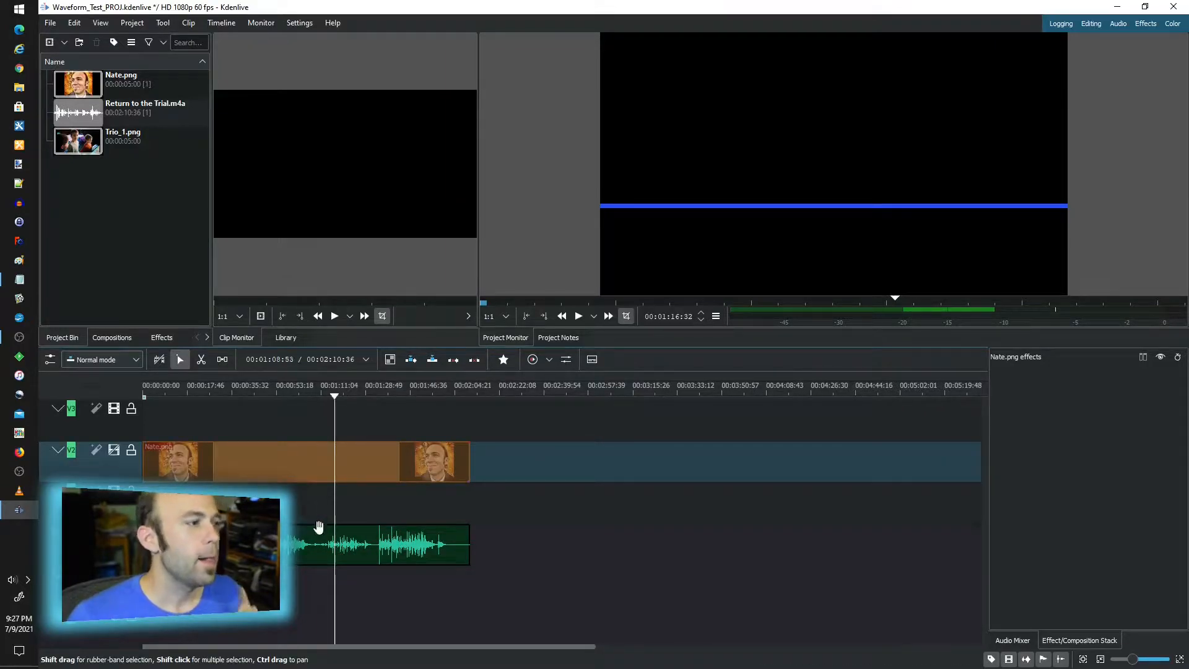
pyautogui.click(324, 536)
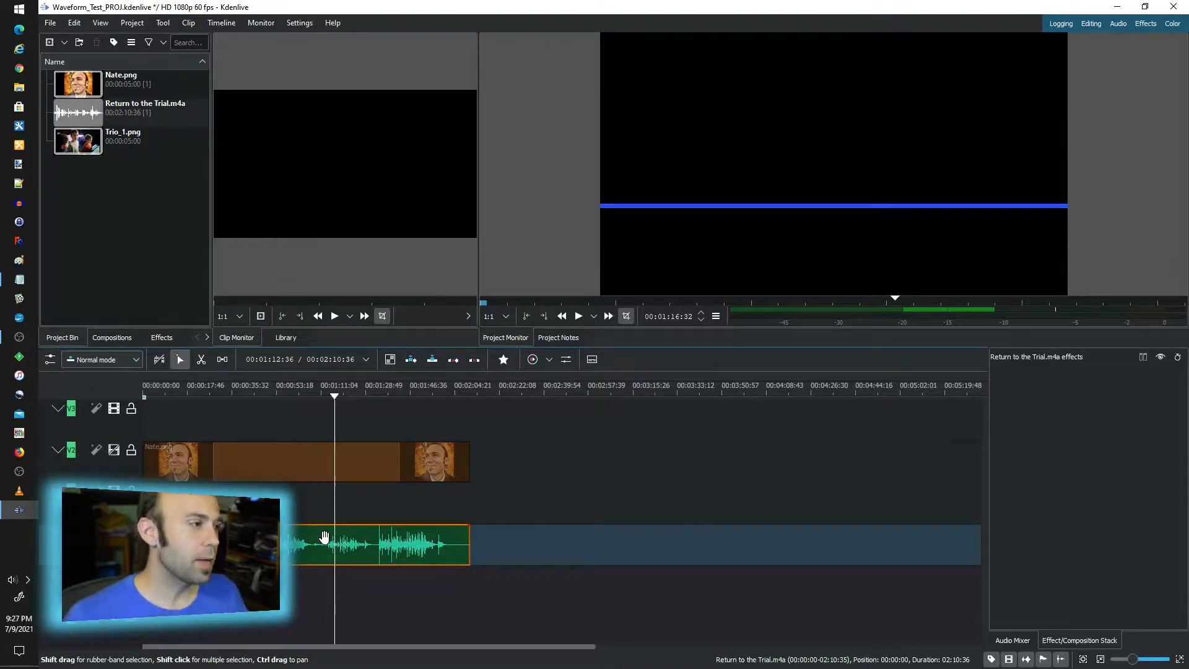
# Step: Open the Master channel's effect stack and locate the Audio Spectrum Filter among the On Master effects
pyautogui.click(1013, 640)
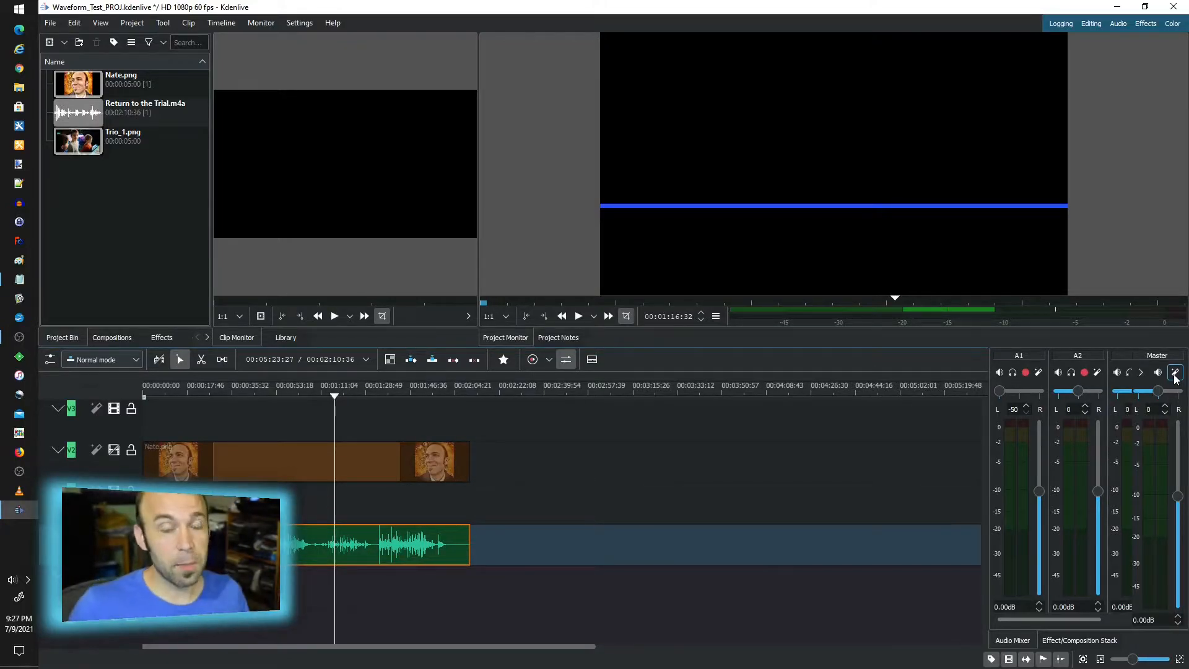
pyautogui.click(1173, 372)
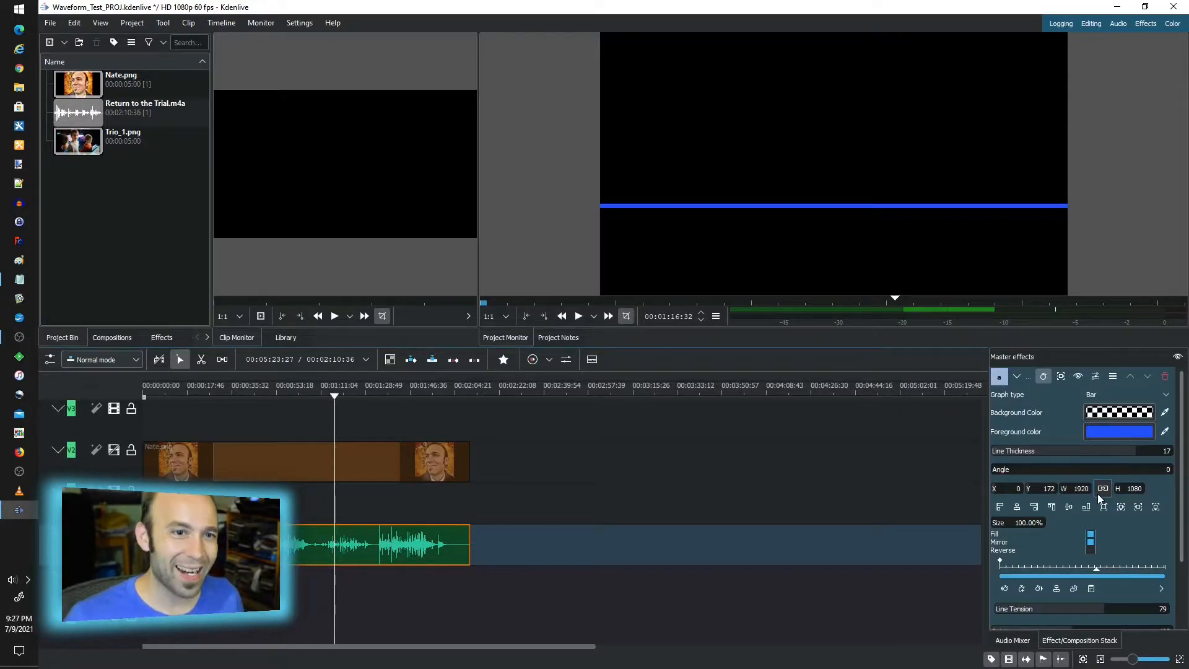
pyautogui.click(163, 337)
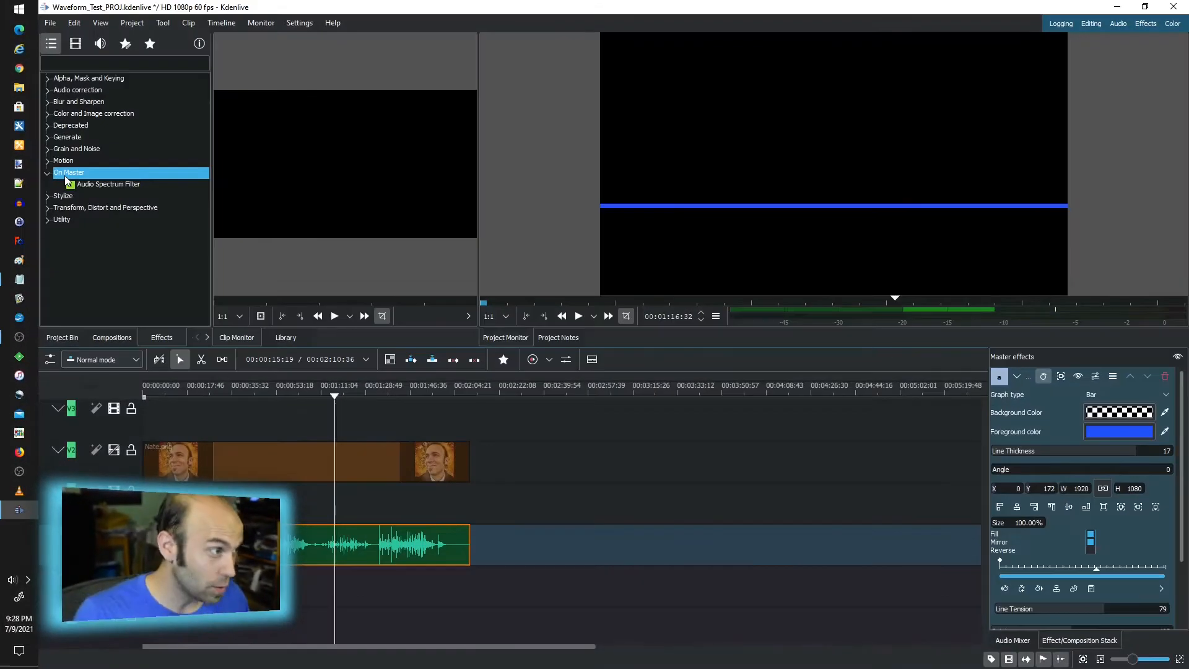
pyautogui.click(104, 184)
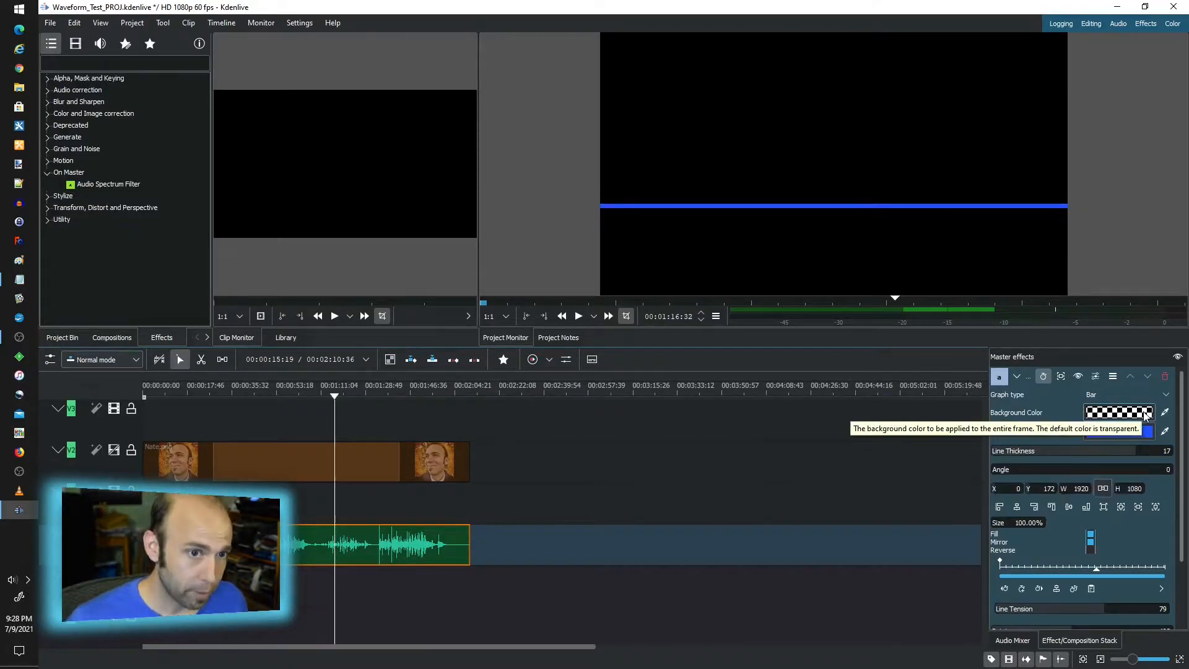
# Step: Check the audio mixer during brief playback, and review the Audio Spectrum Filter settings in the Master effect stack
pyautogui.click(1011, 641)
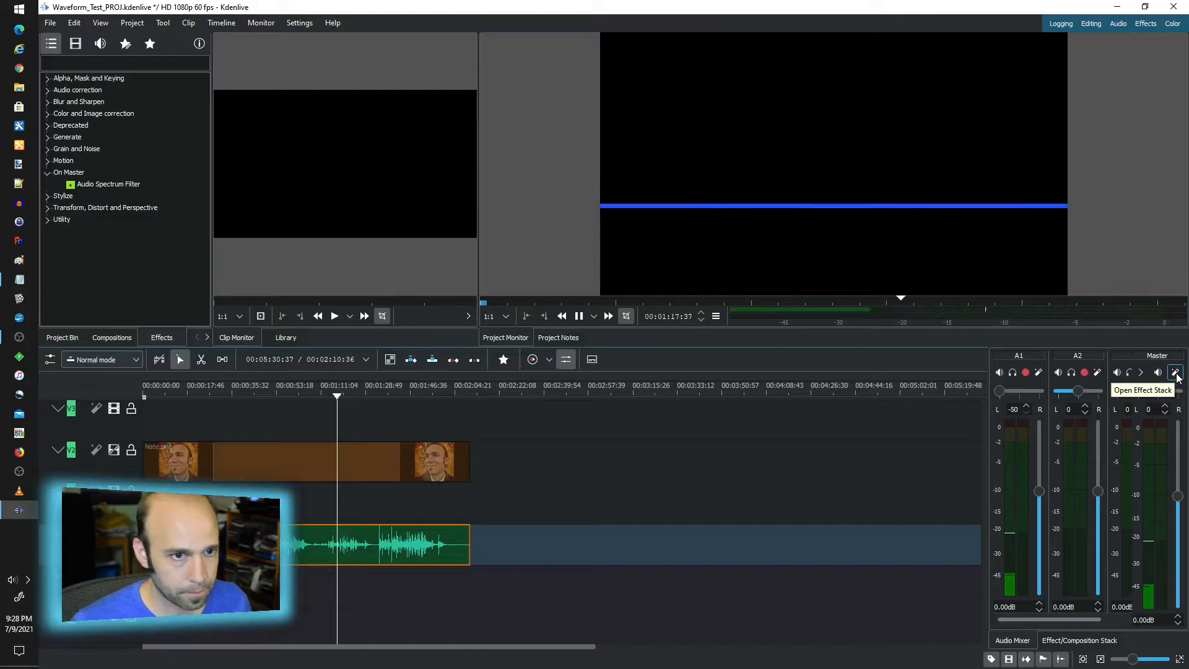
pyautogui.press('space')
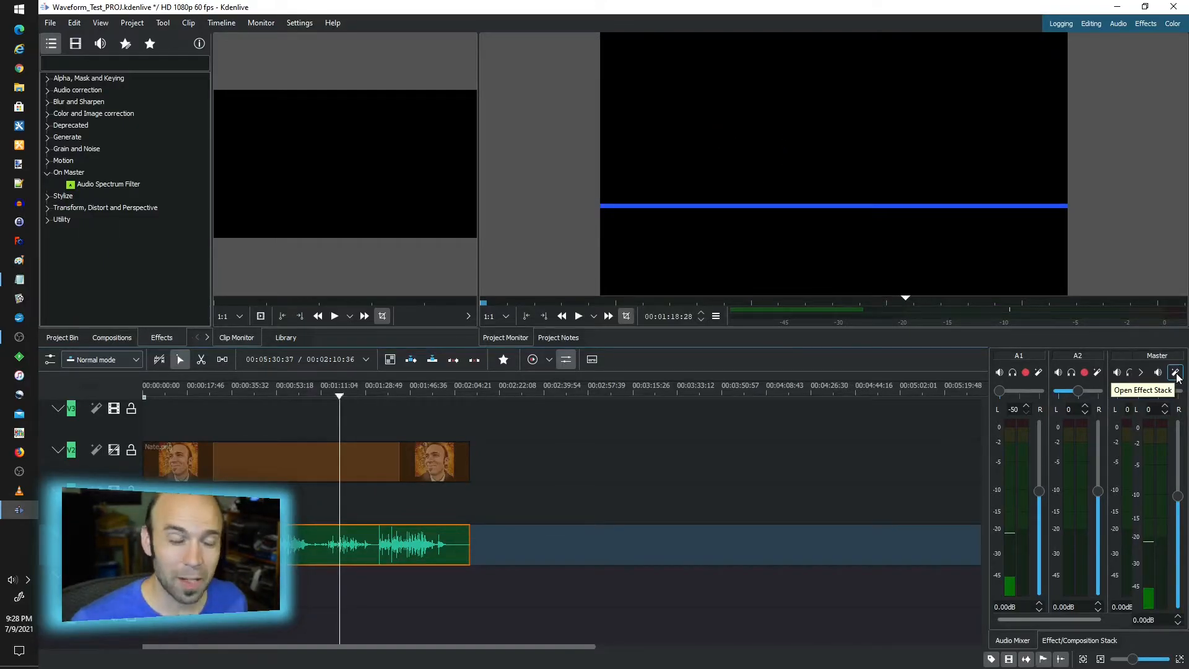
pyautogui.click(1175, 373)
pyautogui.scroll(-3, 1106, 567)
pyautogui.scroll(3, 1106, 566)
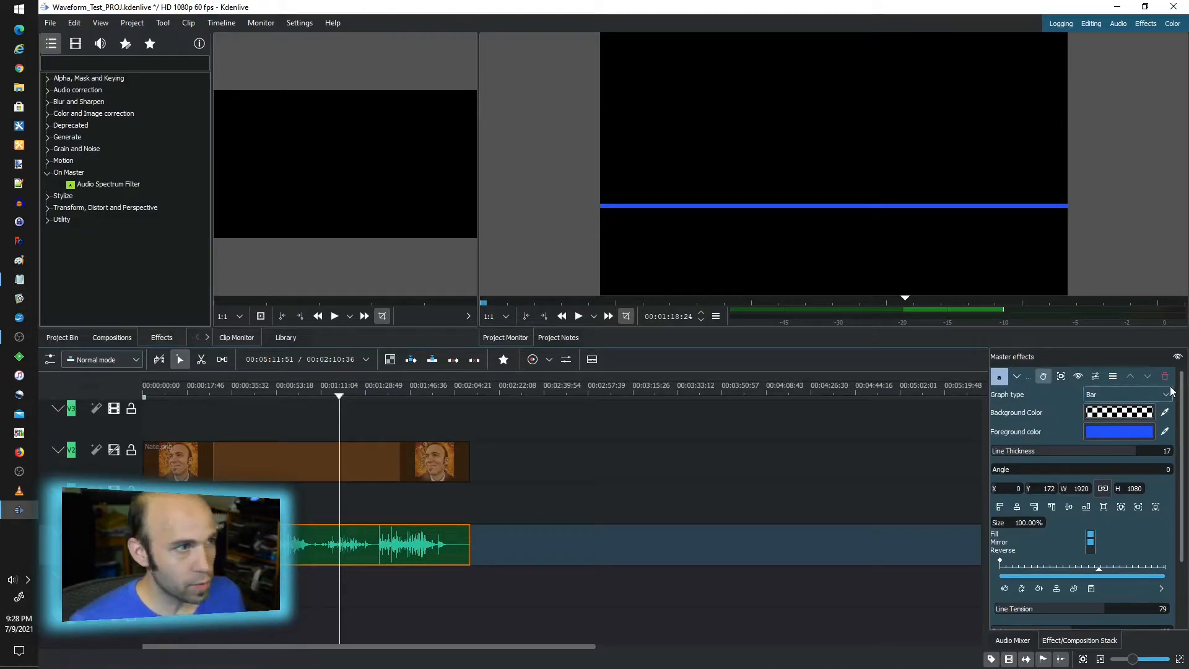
pyautogui.click(73, 185)
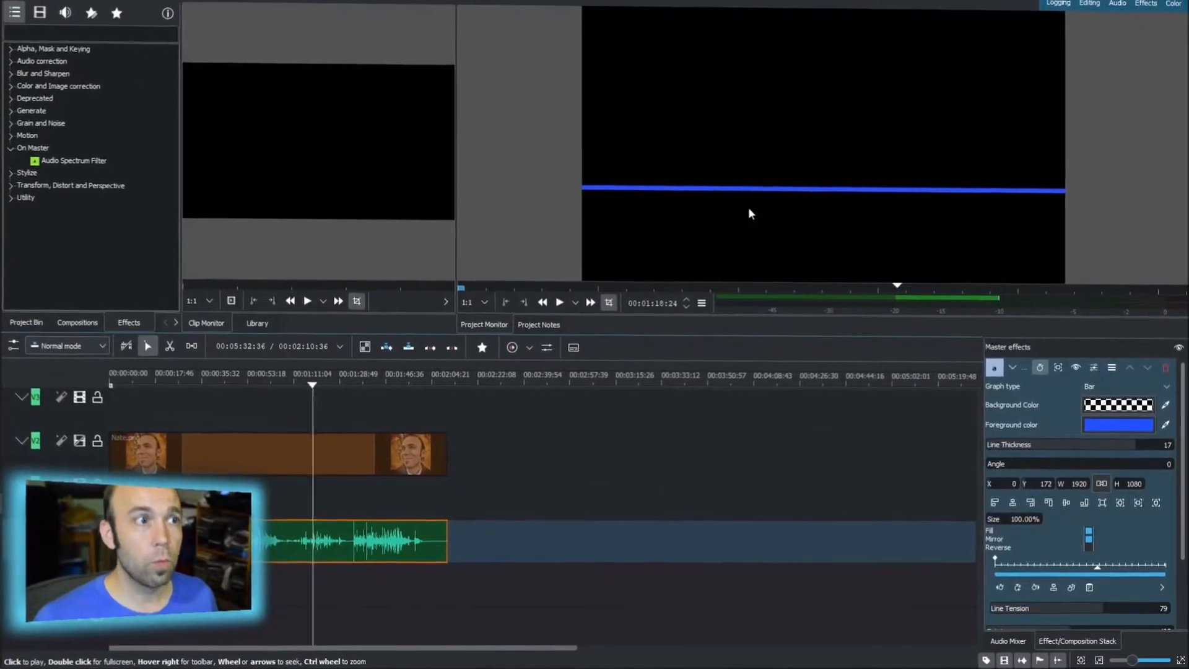
# Step: Set the Audio Spectrum Filter's foreground color to a brighter green with hue 104 and saturation 230
pyautogui.click(1168, 414)
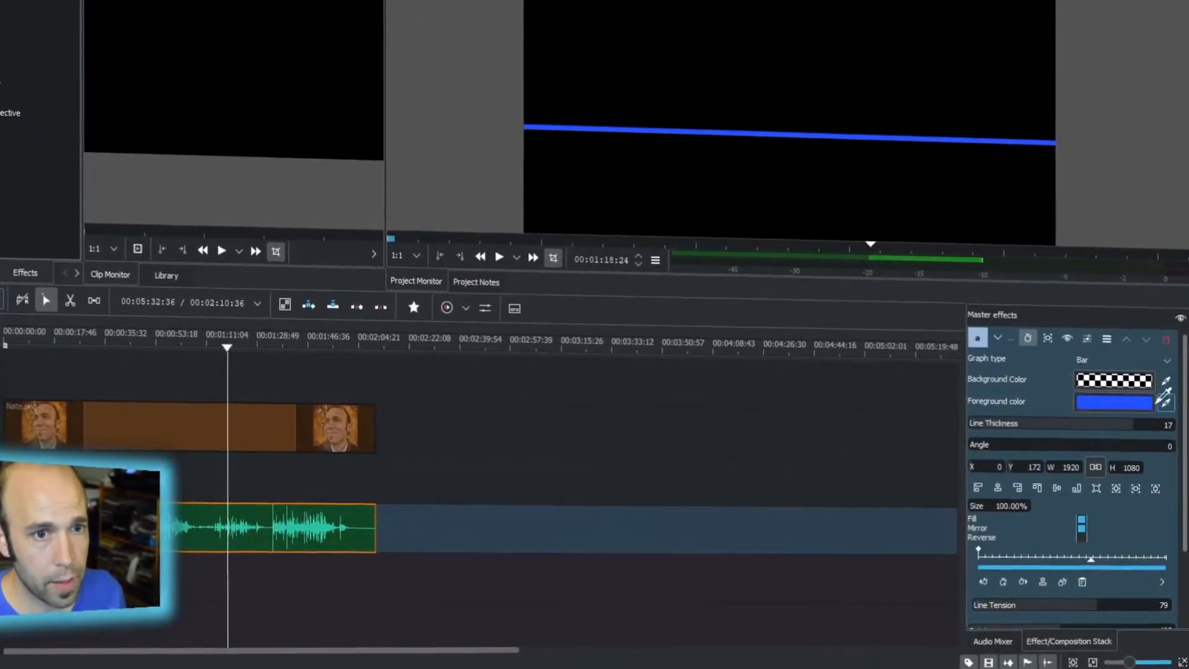
pyautogui.click(1162, 416)
pyautogui.click(1145, 402)
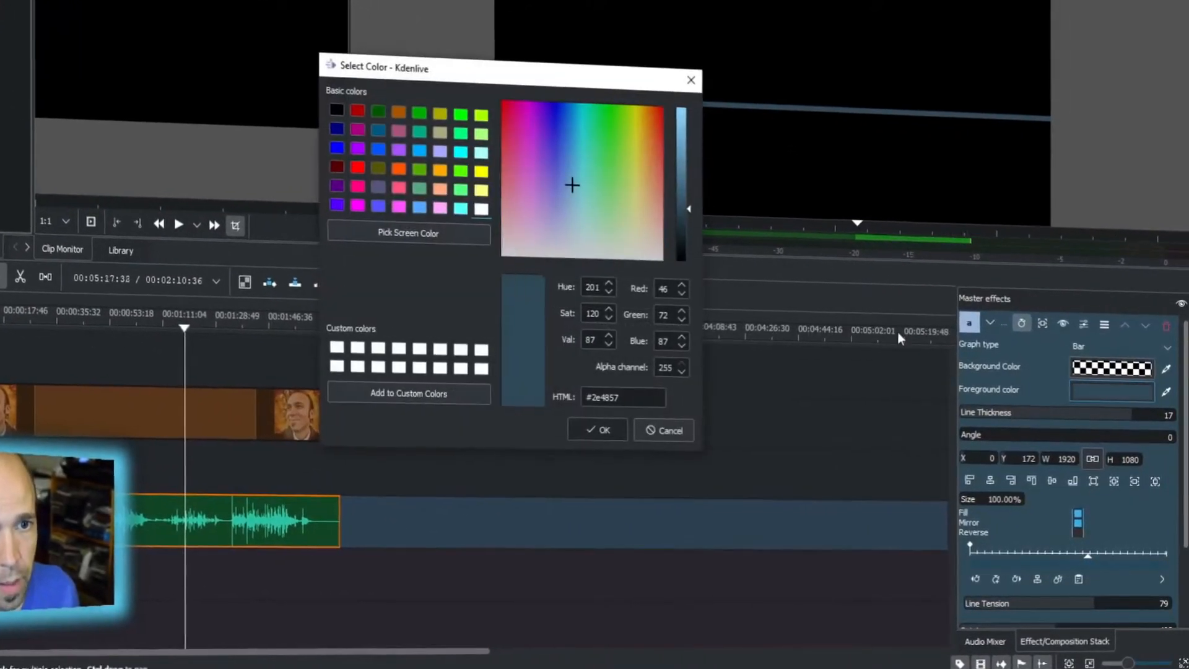
pyautogui.click(601, 126)
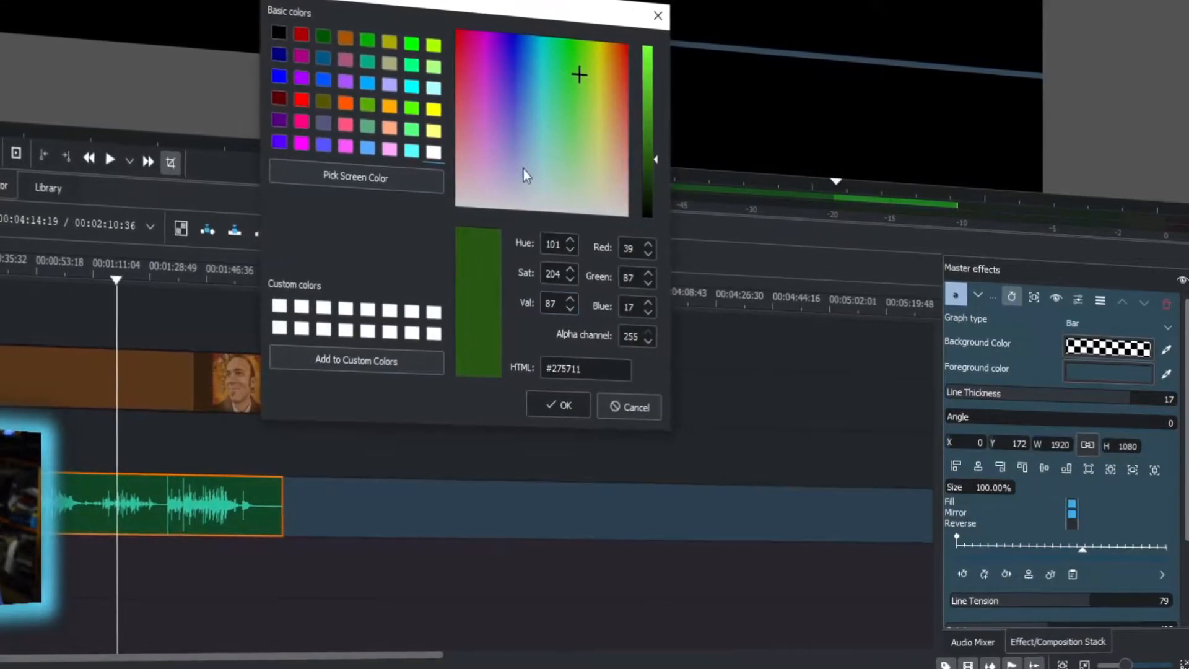
pyautogui.click(576, 53)
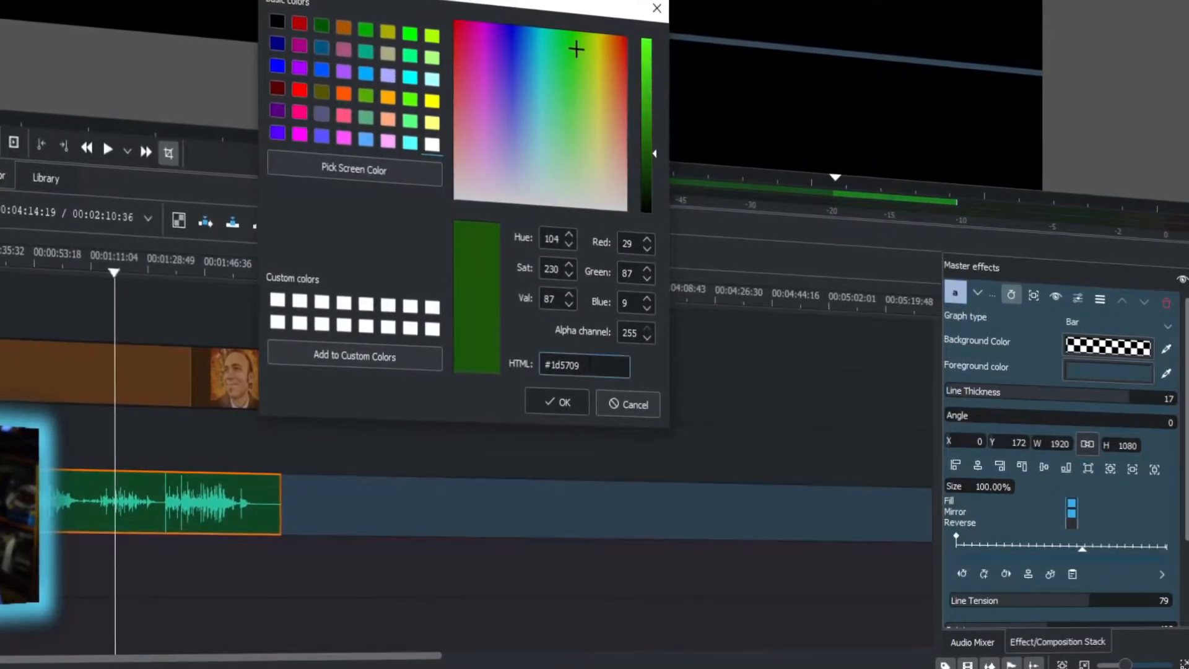
pyautogui.moveTo(647, 144); pyautogui.dragTo(651, 91)
pyautogui.click(565, 397)
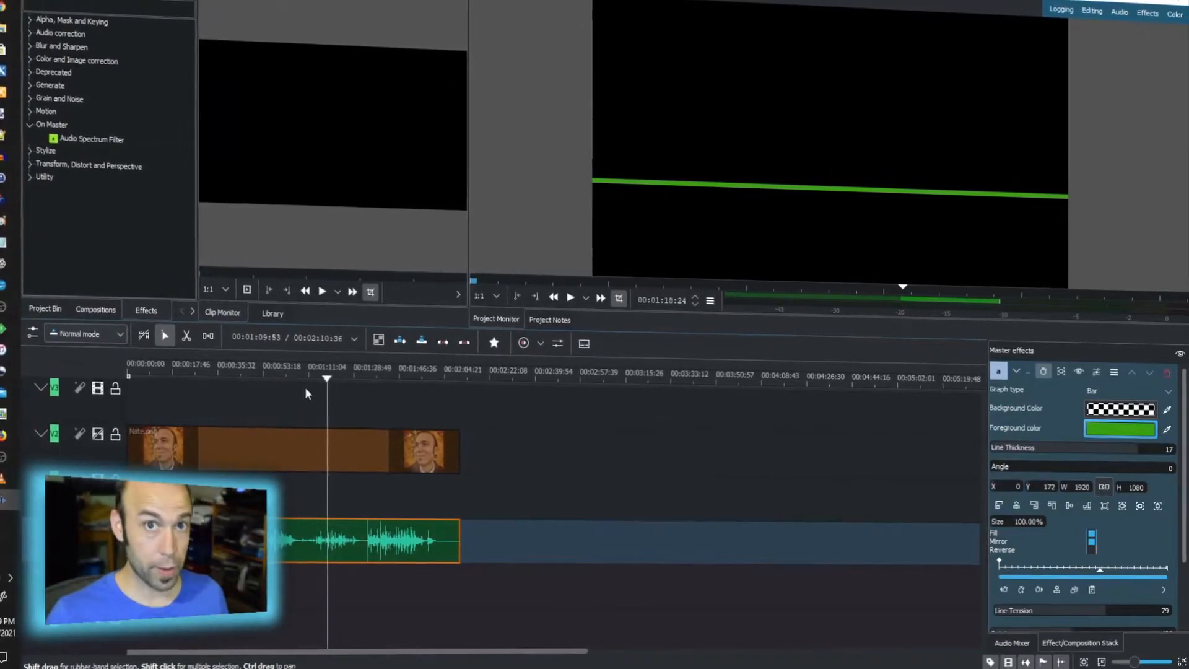
# Step: Make the V2 image track visible and preview the spectrum over it from about 00:01:33
pyautogui.click(102, 439)
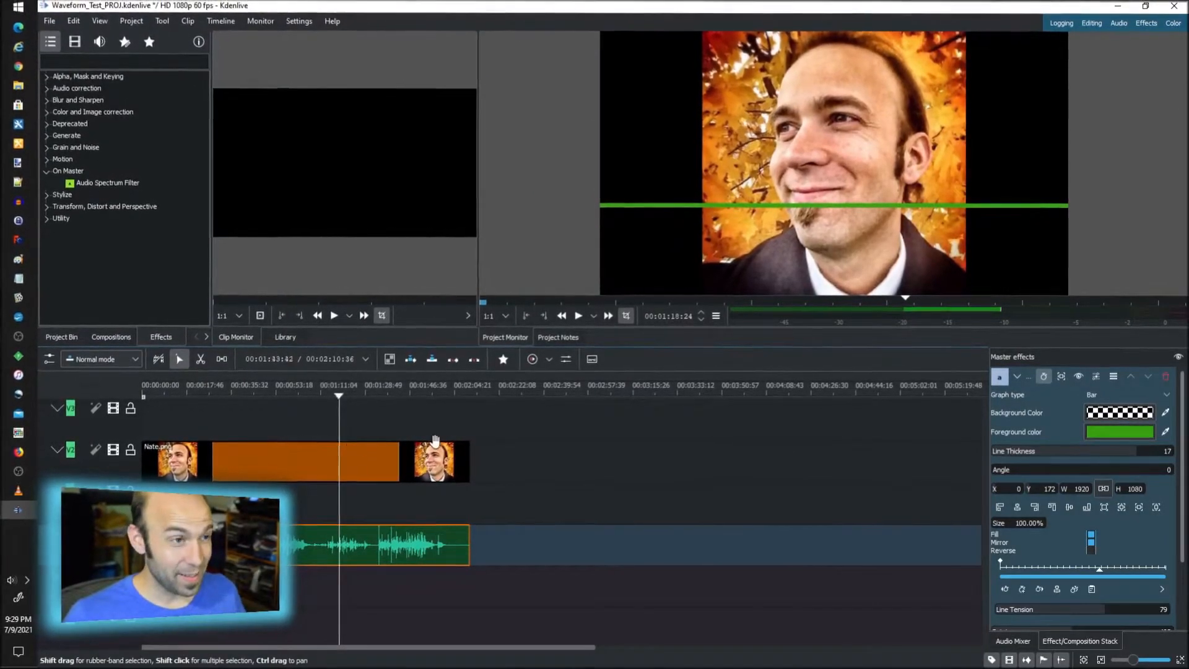
pyautogui.click(376, 393)
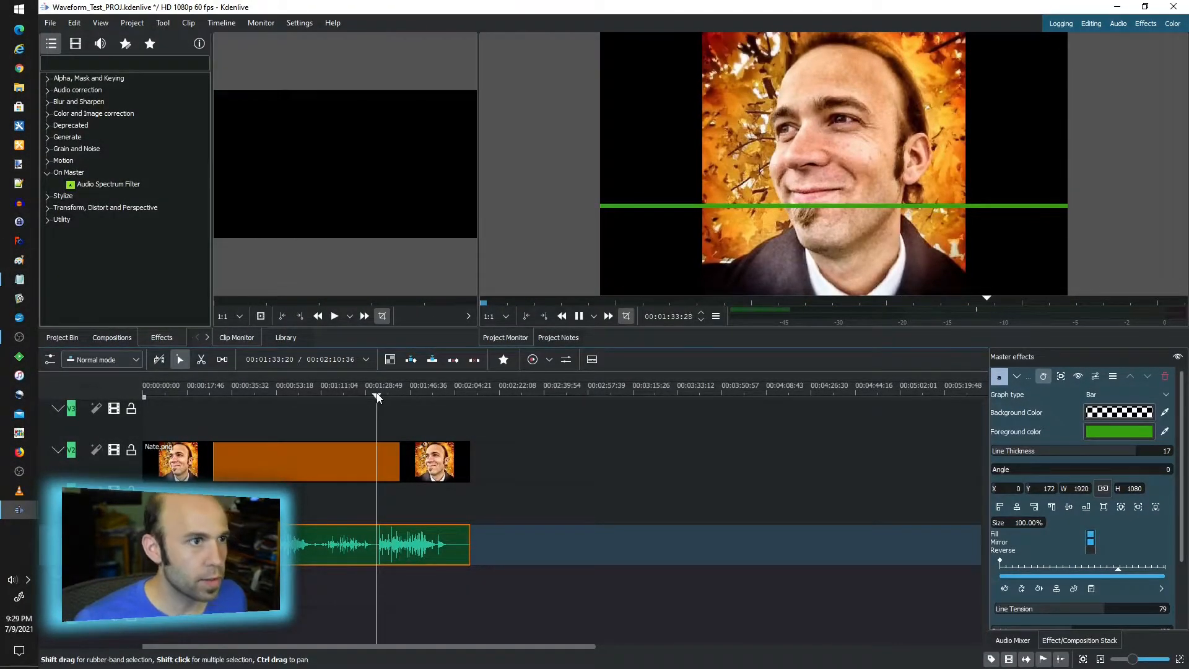
pyautogui.press('space')
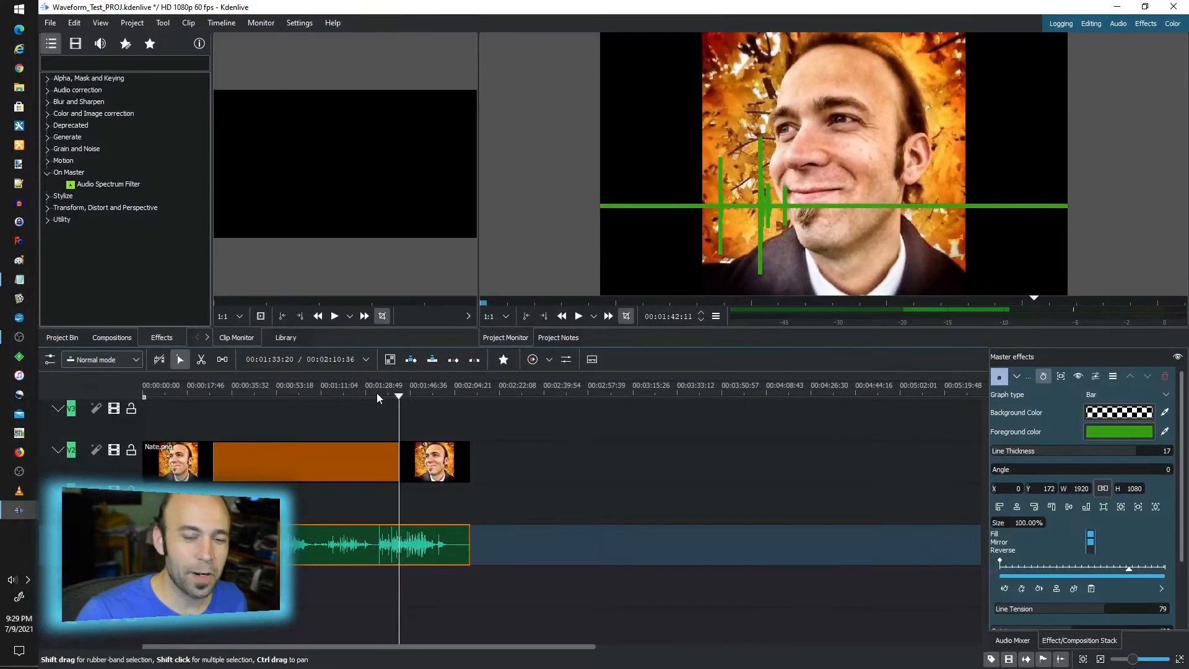
# Step: Try the Line graph type with a short playback, and return the graph type to Bar
pyautogui.click(1151, 391)
pyautogui.click(1128, 401)
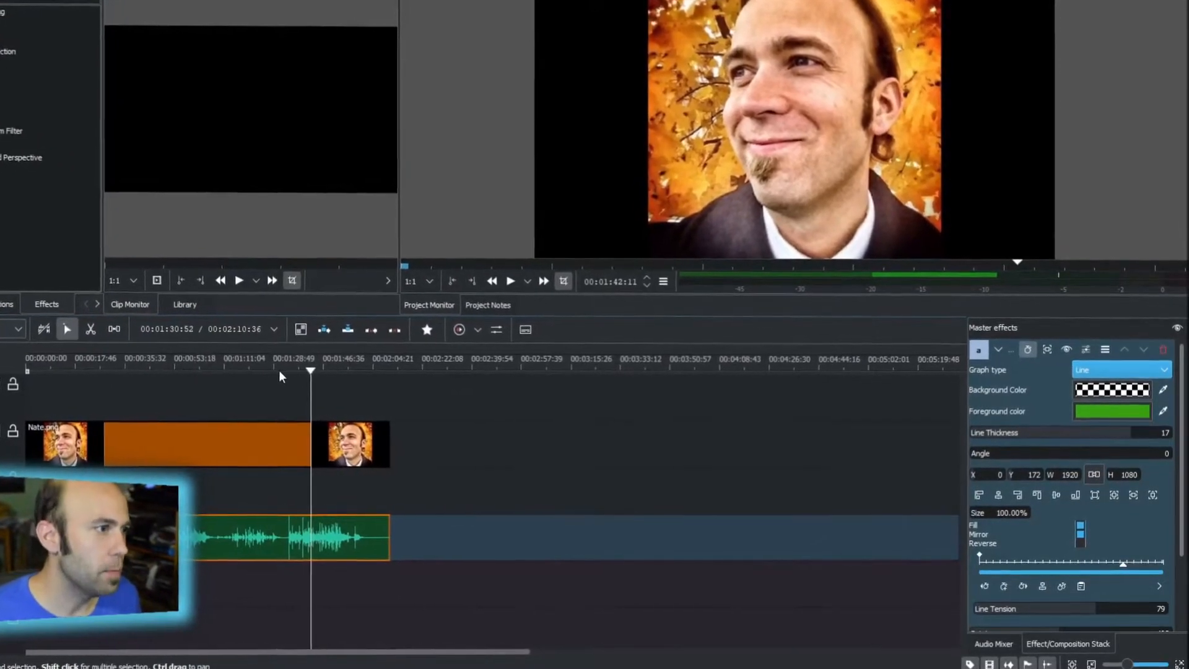
pyautogui.click(289, 369)
pyautogui.press('space')
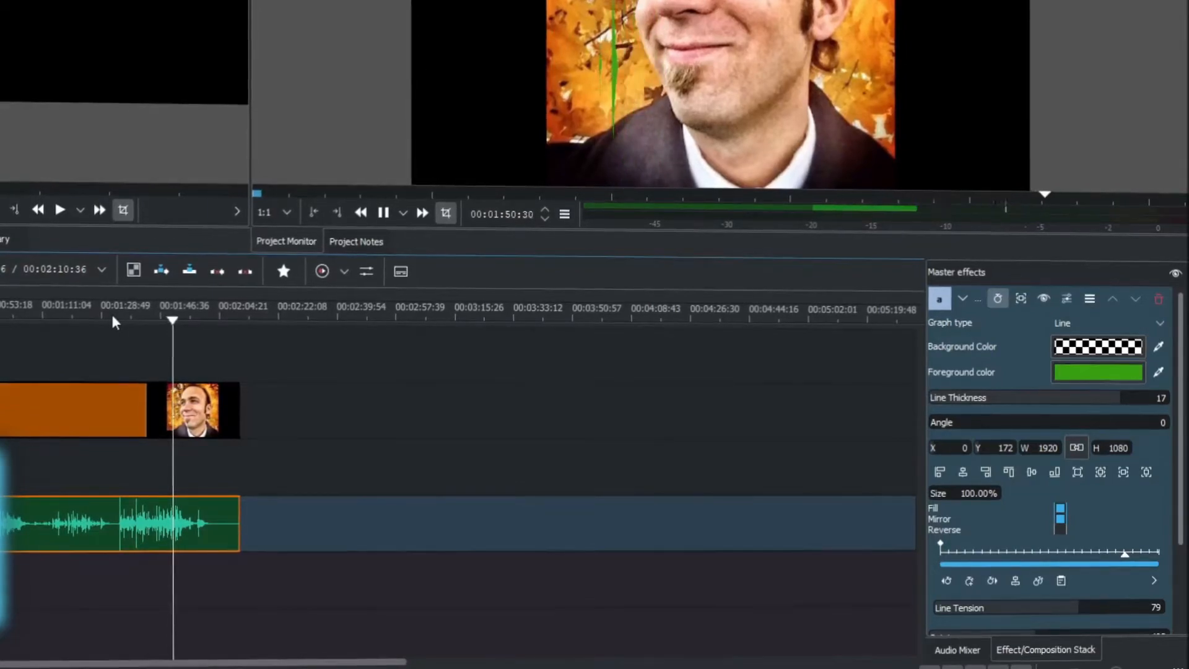
pyautogui.press('space')
pyautogui.click(1090, 320)
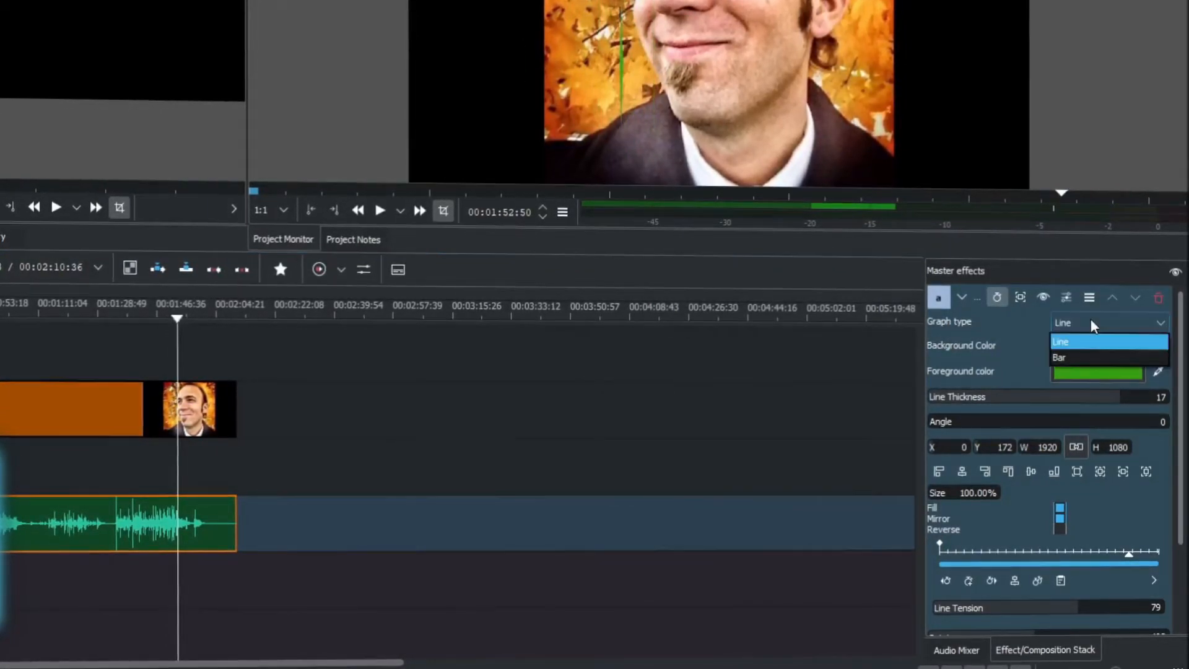
pyautogui.click(1093, 357)
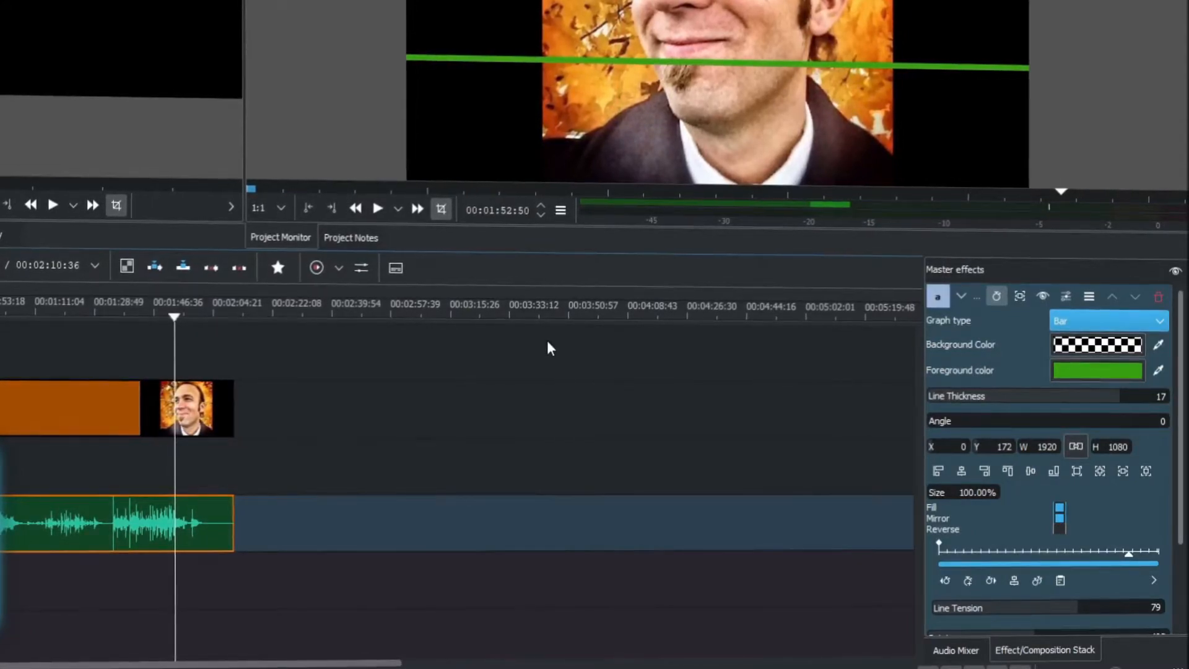
# Step: Set the spectrum's Points to 197 and its Line Thickness to 18
pyautogui.scroll(-4, 1124, 546)
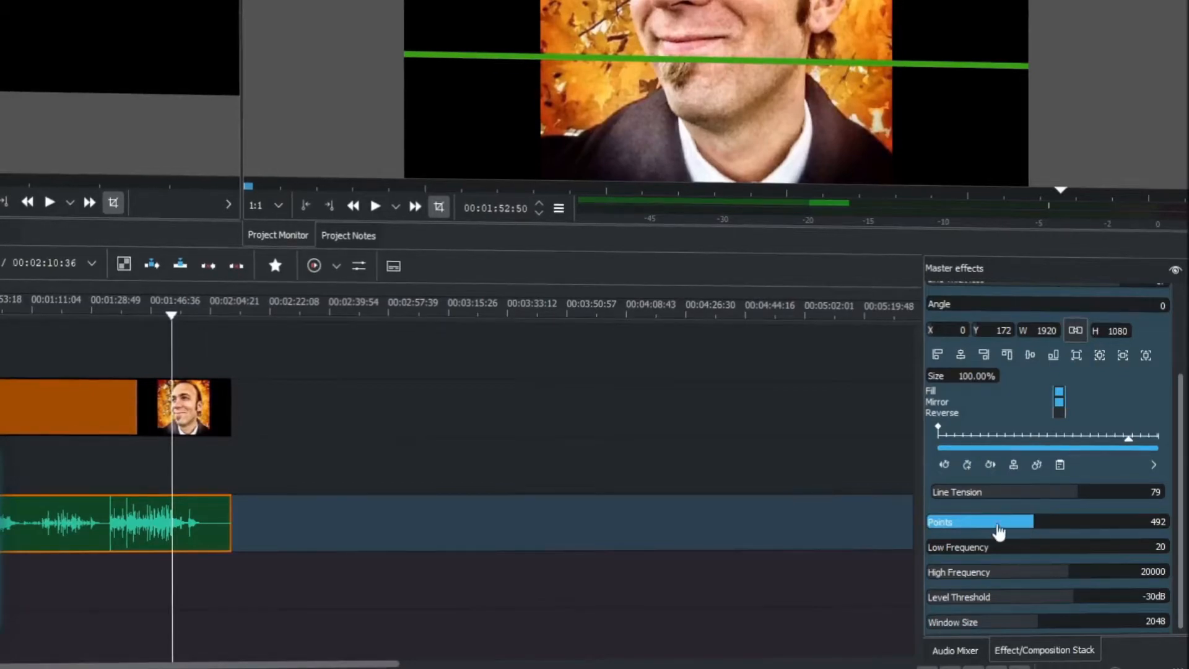
pyautogui.moveTo(1004, 528); pyautogui.dragTo(931, 531)
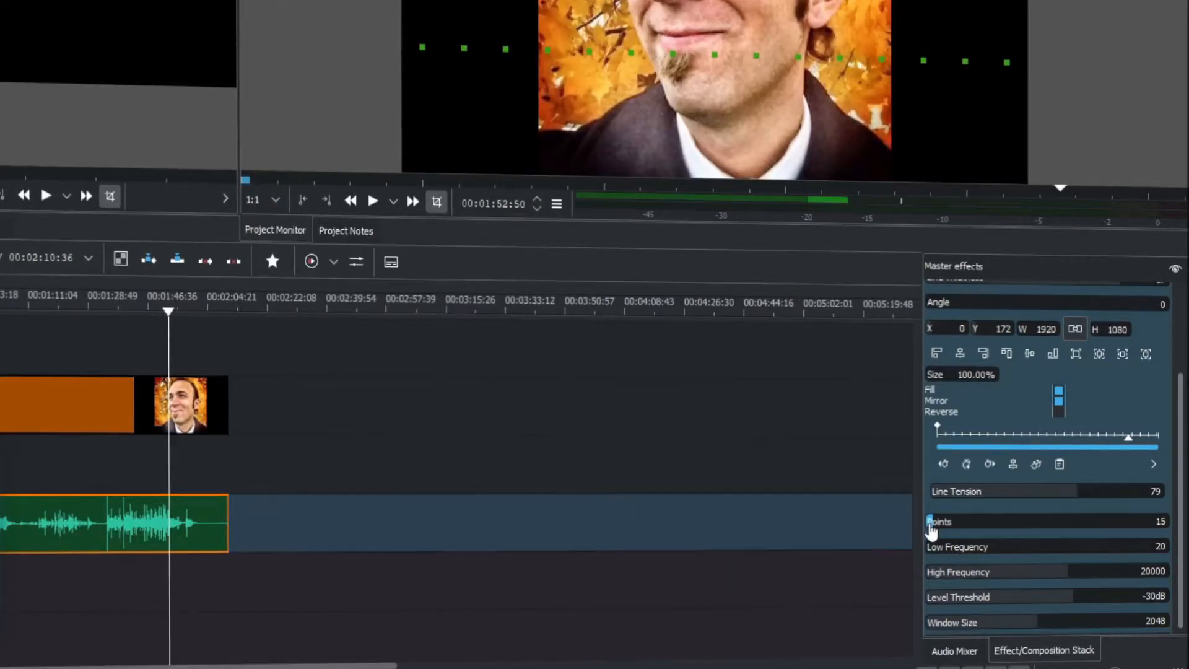
pyautogui.scroll(4, 930, 529)
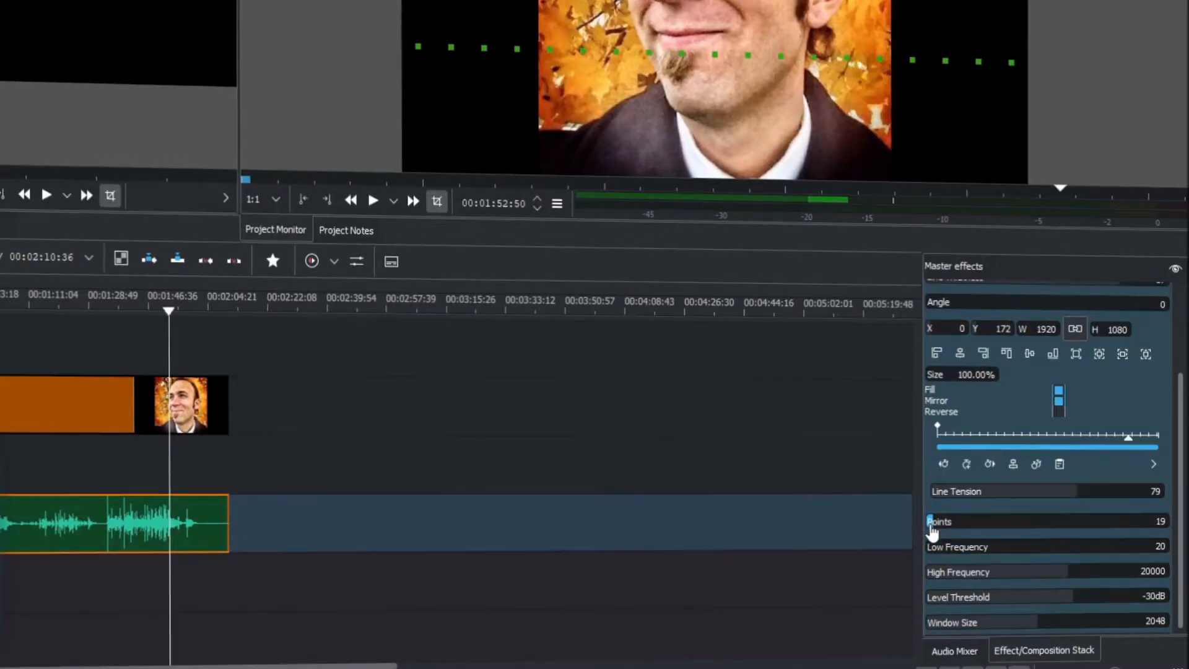
pyautogui.moveTo(931, 530); pyautogui.dragTo(958, 532)
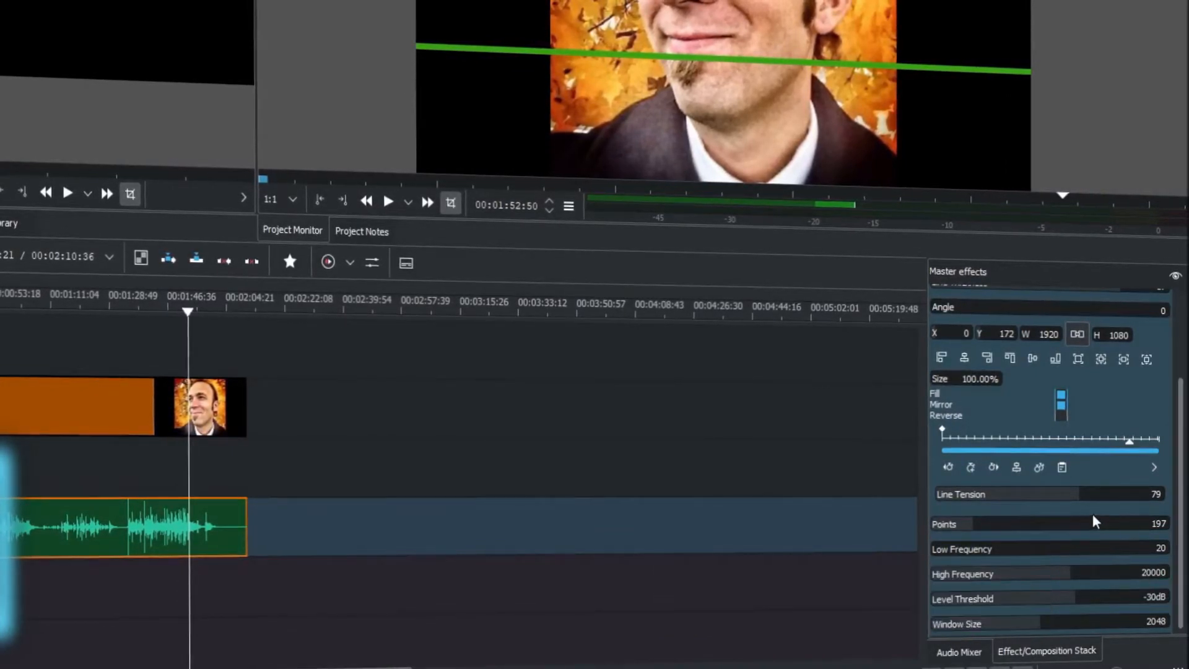
pyautogui.scroll(3, 1092, 514)
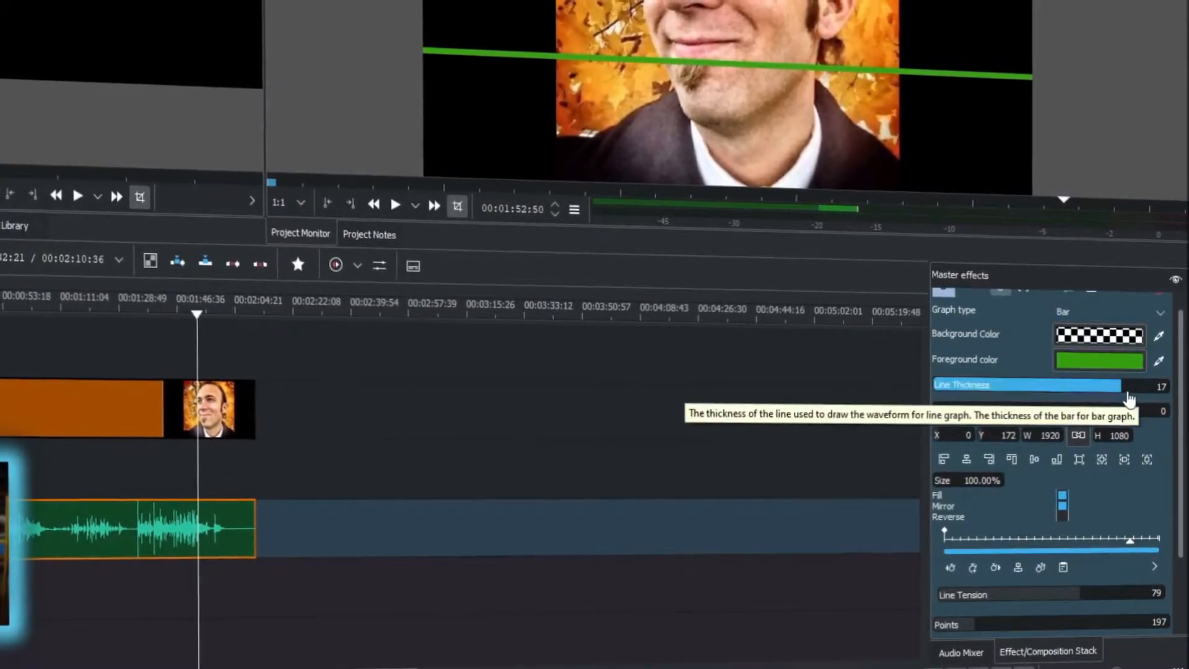
pyautogui.moveTo(1129, 399); pyautogui.dragTo(1138, 423)
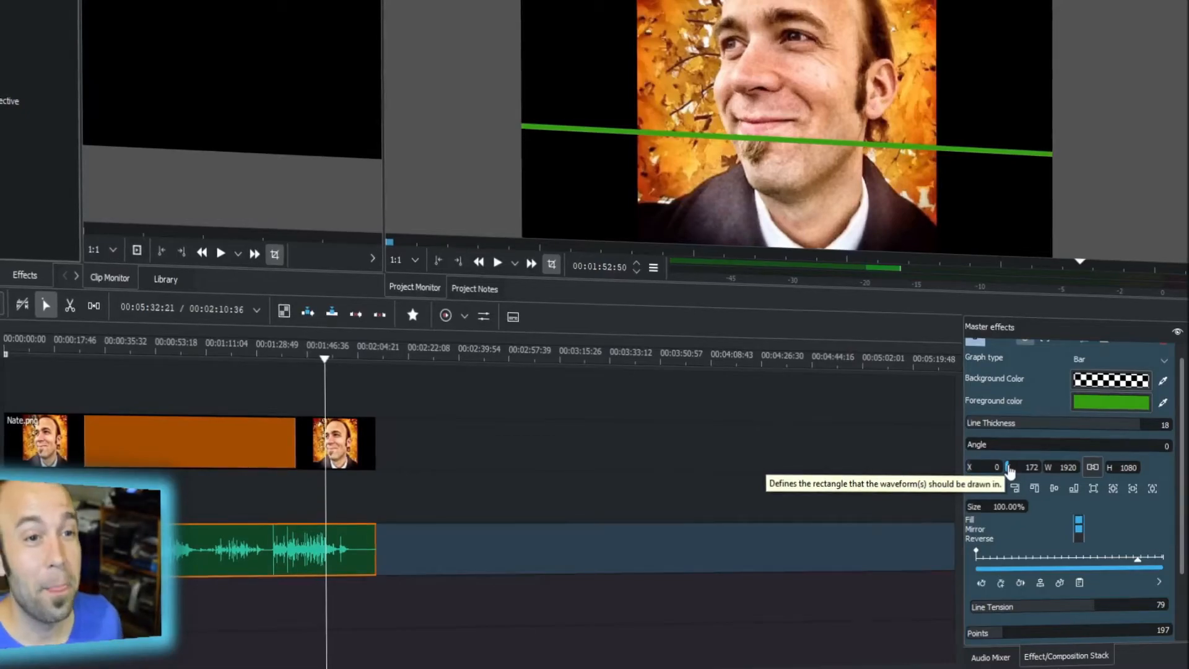
# Step: Turn off Mirror for the spectrum and set its Y position to 0
pyautogui.moveTo(1005, 471); pyautogui.dragTo(983, 472)
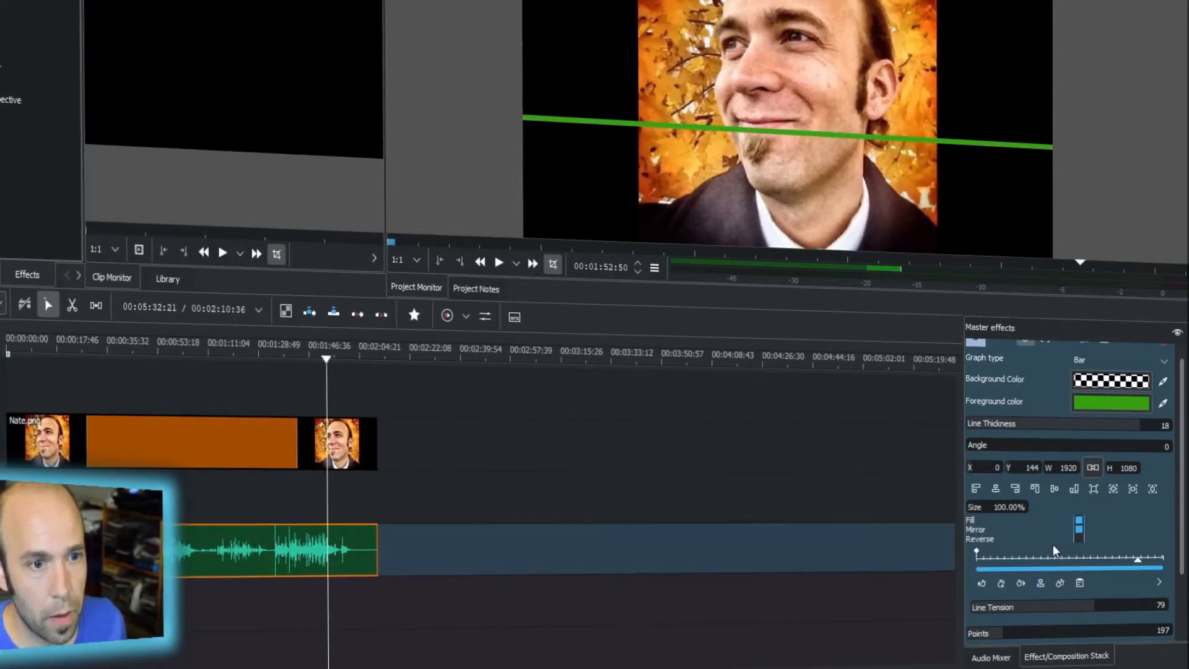
pyautogui.click(1079, 529)
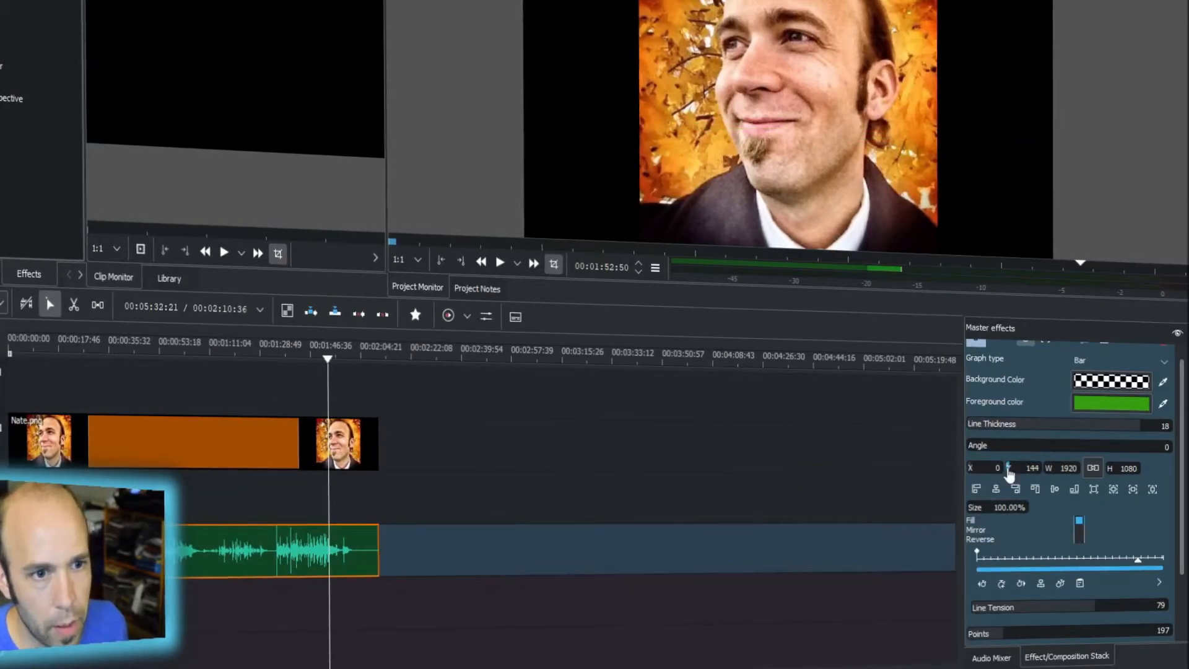
pyautogui.moveTo(907, 480); pyautogui.dragTo(902, 480)
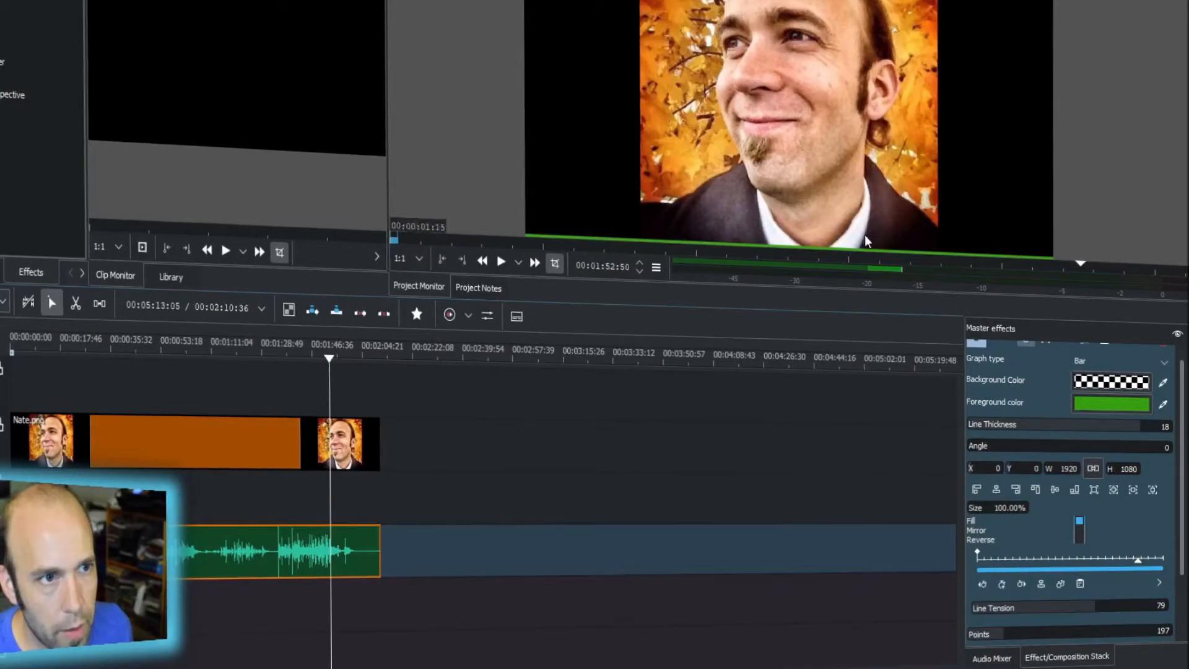
# Step: Turn Mirror back on for the spectrum and set its Y position to 264
pyautogui.click(1078, 530)
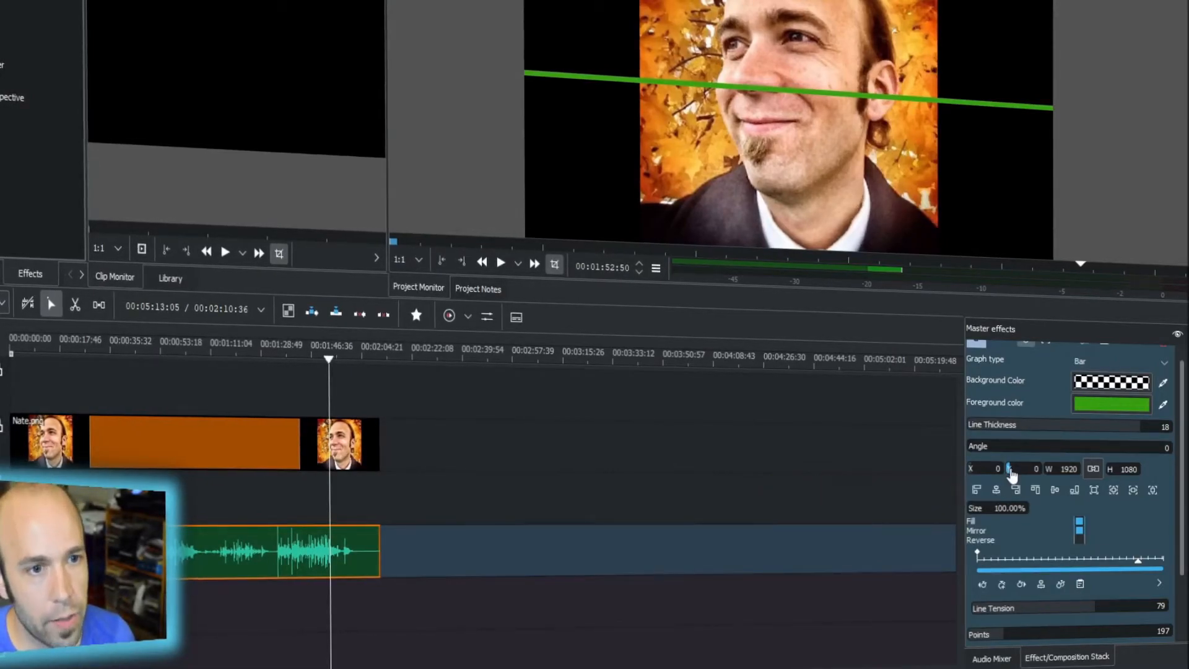
pyautogui.moveTo(1018, 473); pyautogui.dragTo(1188, 469)
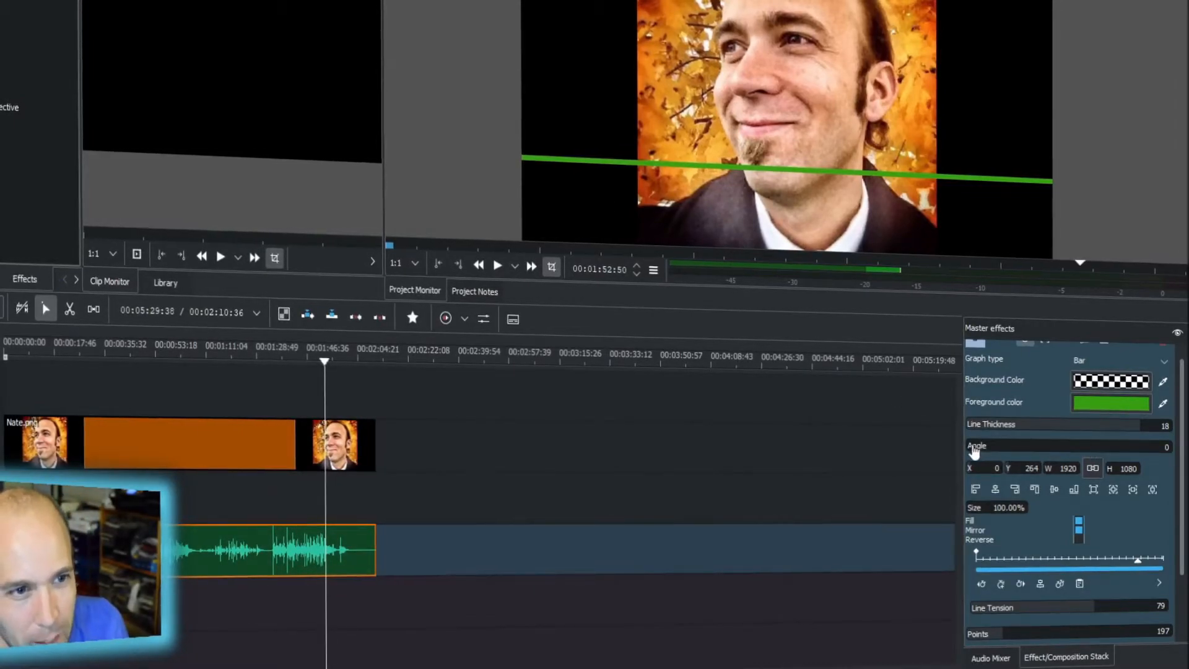
pyautogui.moveTo(975, 449)
pyautogui.mouseDown()
pyautogui.moveTo(963, 448)
pyautogui.moveTo(974, 453)
pyautogui.mouseUp()
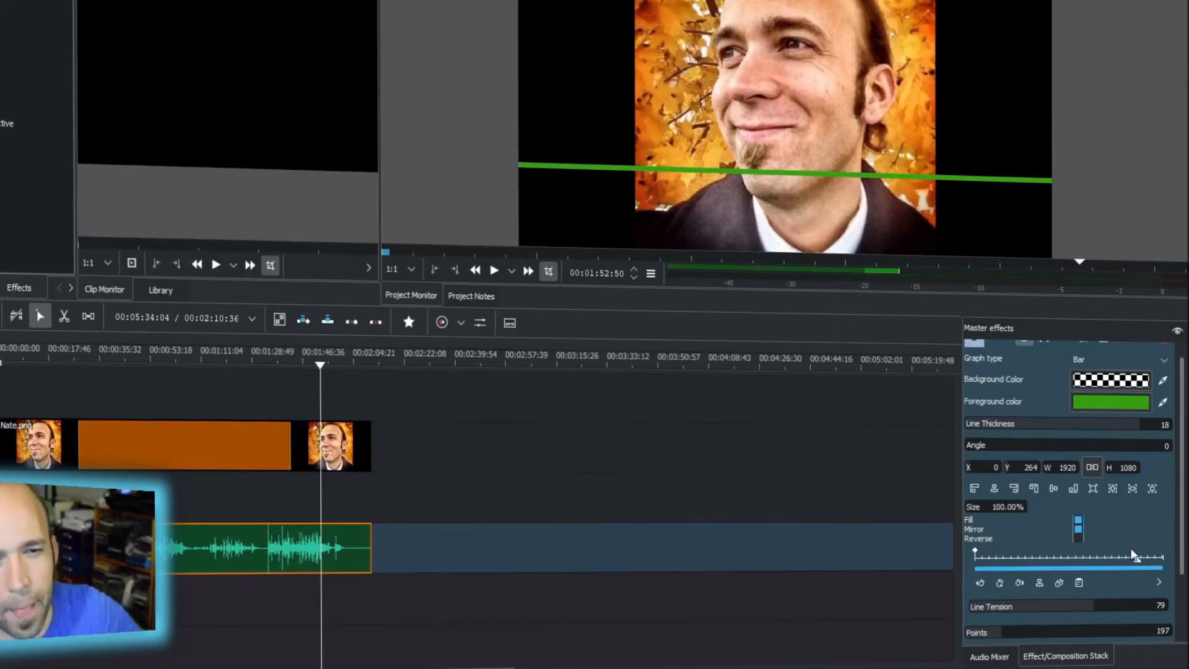
# Step: Look through the remaining spectrum settings down to Window Size, and play the timeline from about 00:01:33 to preview the spectrum
pyautogui.scroll(-1, 1111, 562)
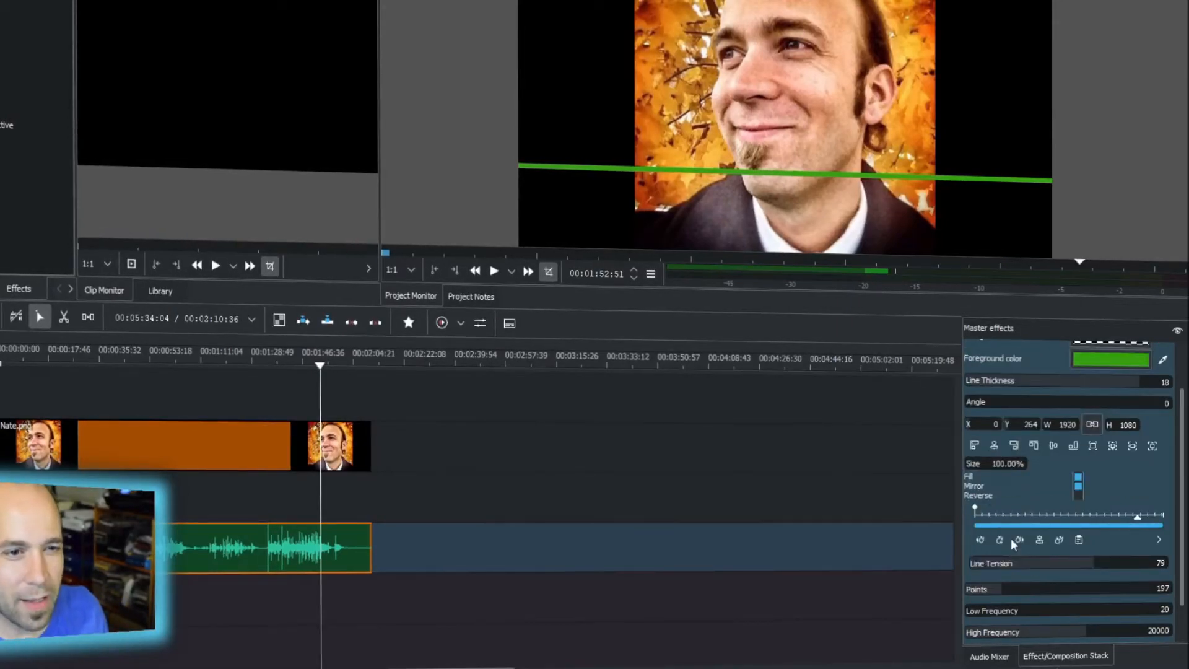
pyautogui.scroll(-1, 1005, 527)
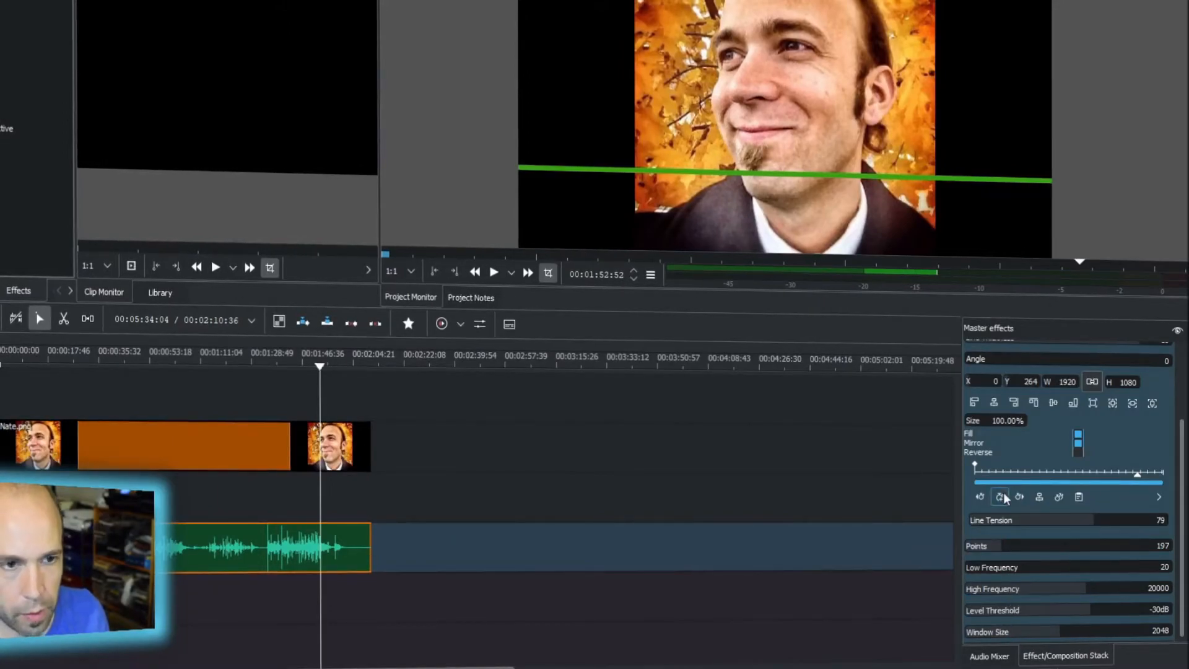
pyautogui.scroll(1, 1006, 498)
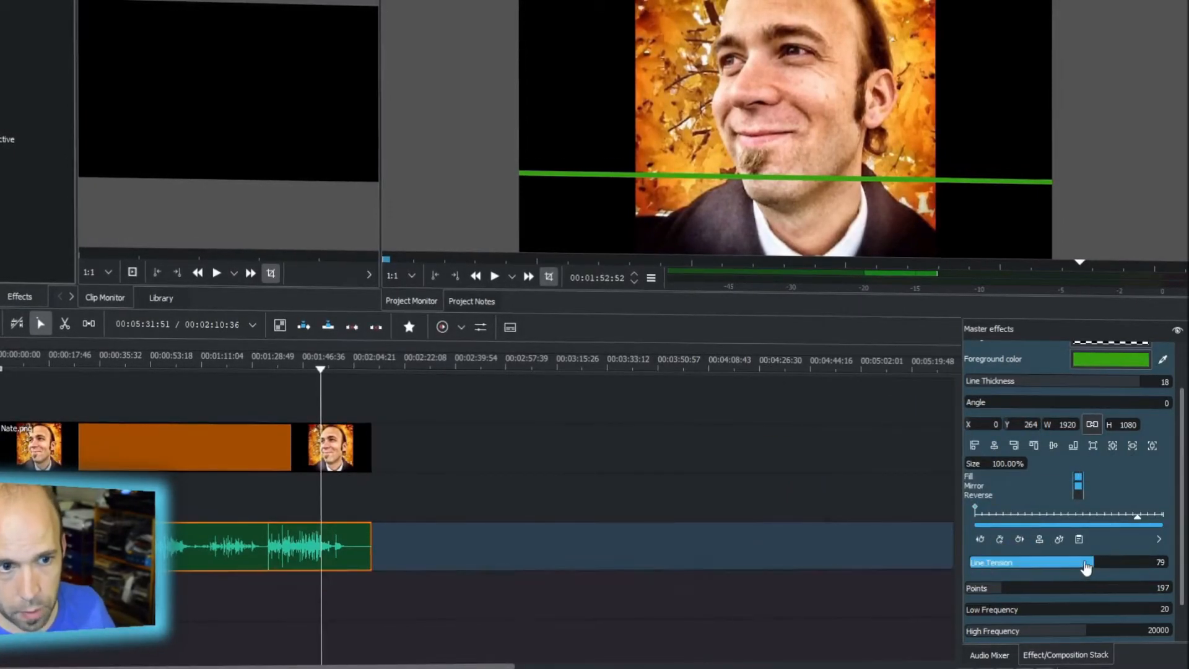
pyautogui.scroll(-2, 984, 551)
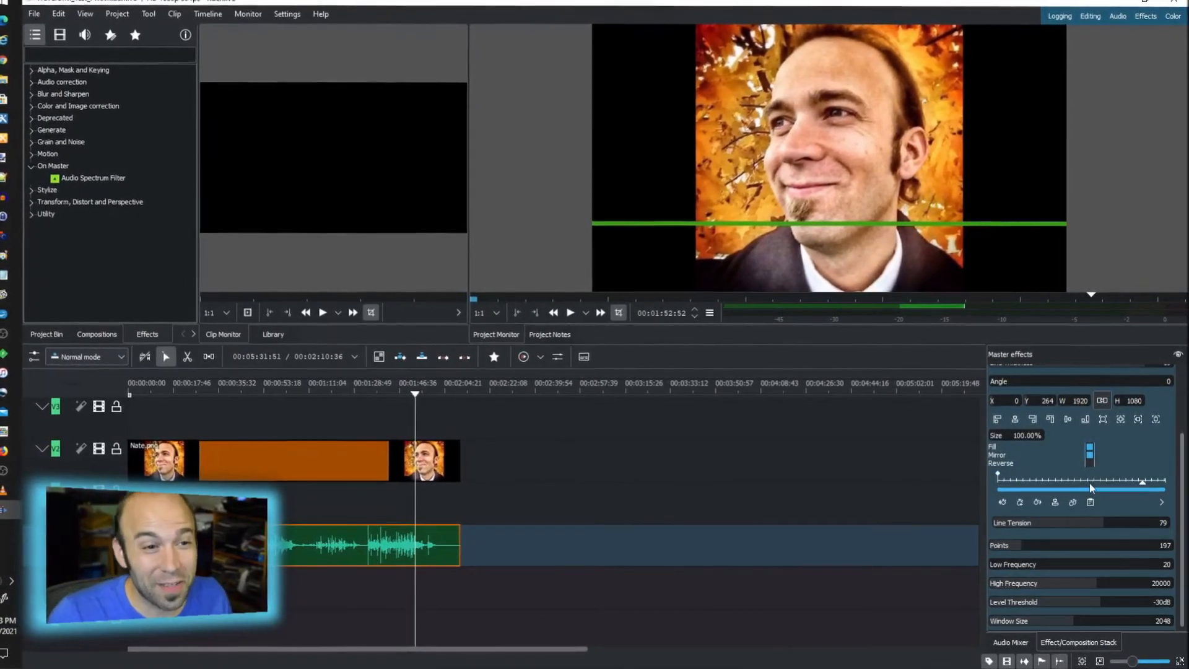
pyautogui.scroll(3, 1089, 514)
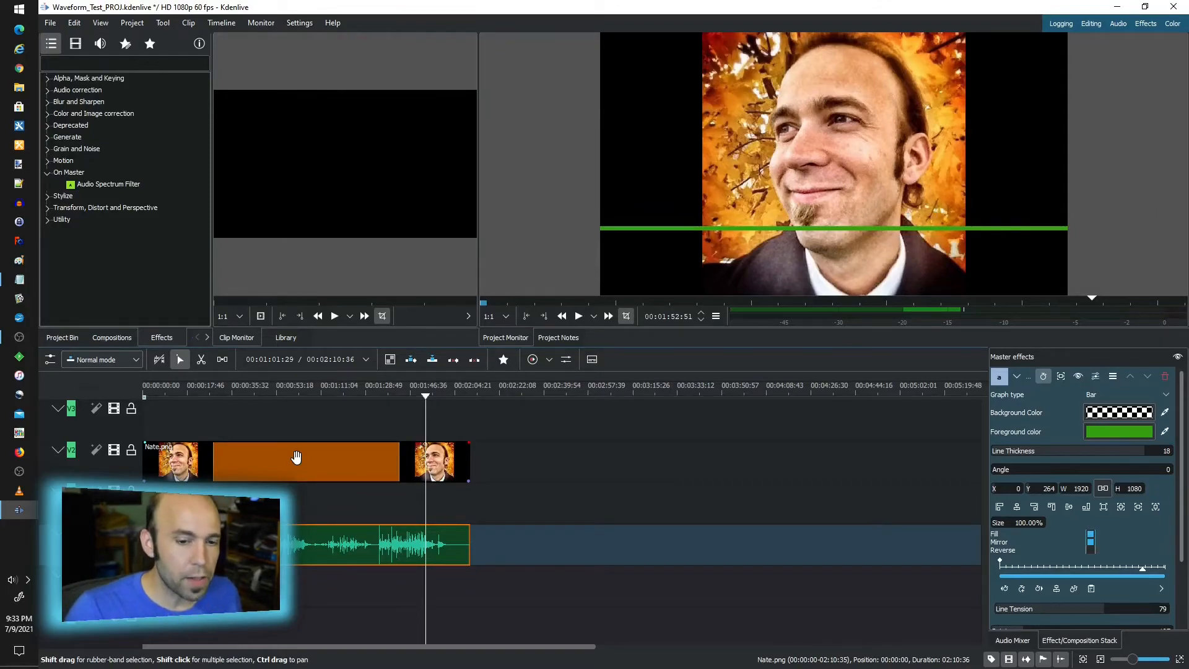
pyautogui.moveTo(377, 392); pyautogui.dragTo(377, 391)
pyautogui.press('space')
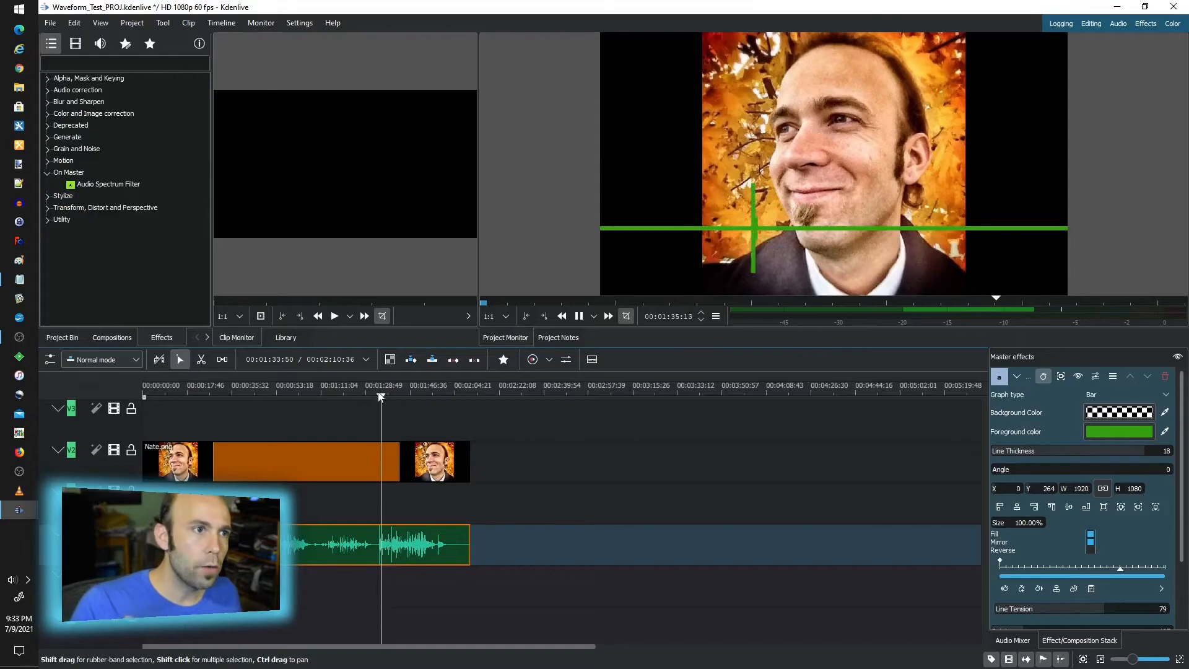